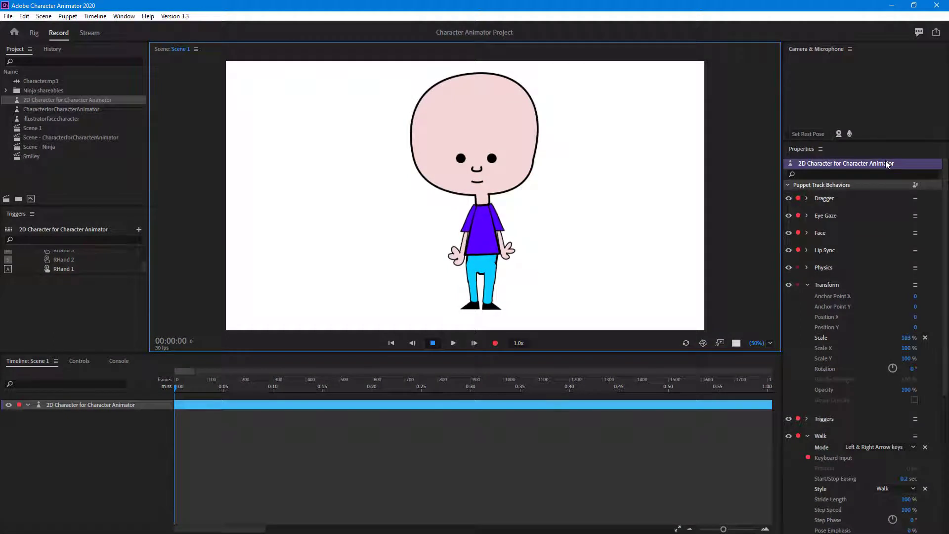
Step: Walk the puppet left and right with the arrow keys, then collapse the Transform settings
key(Left)
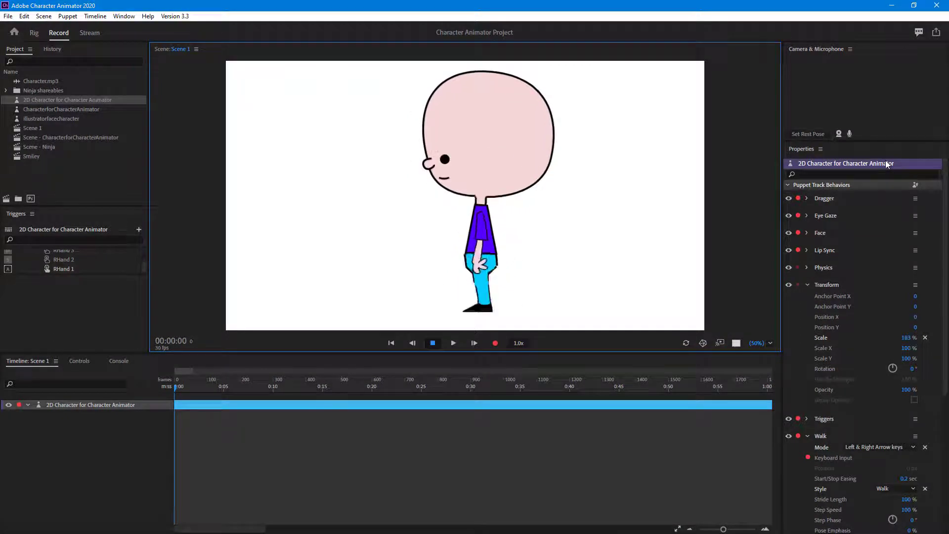
key(Right)
key(Left)
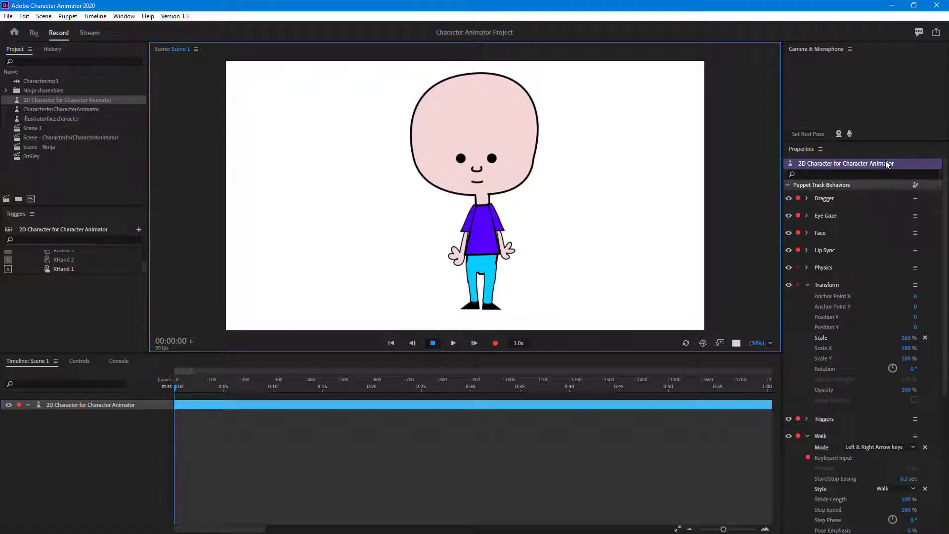
key(Right)
key(Left)
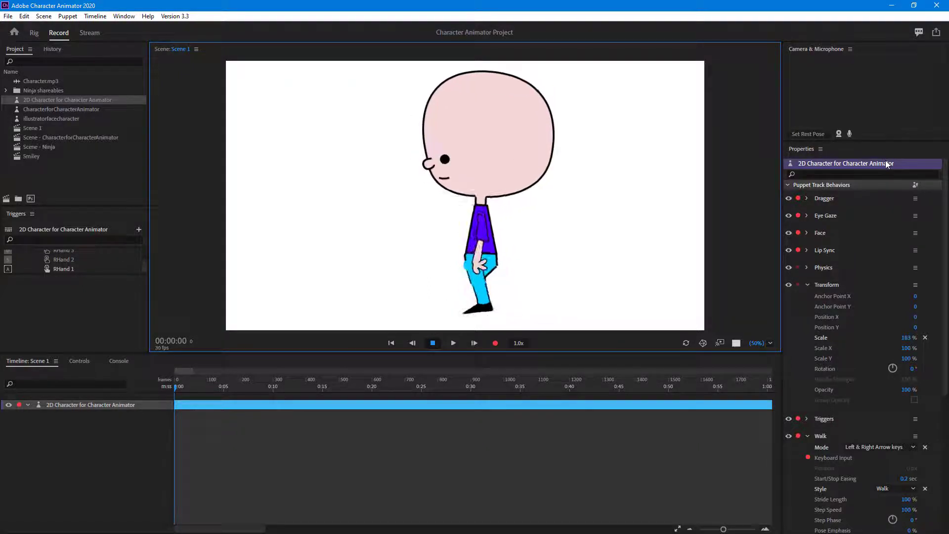
click(806, 285)
click(806, 285)
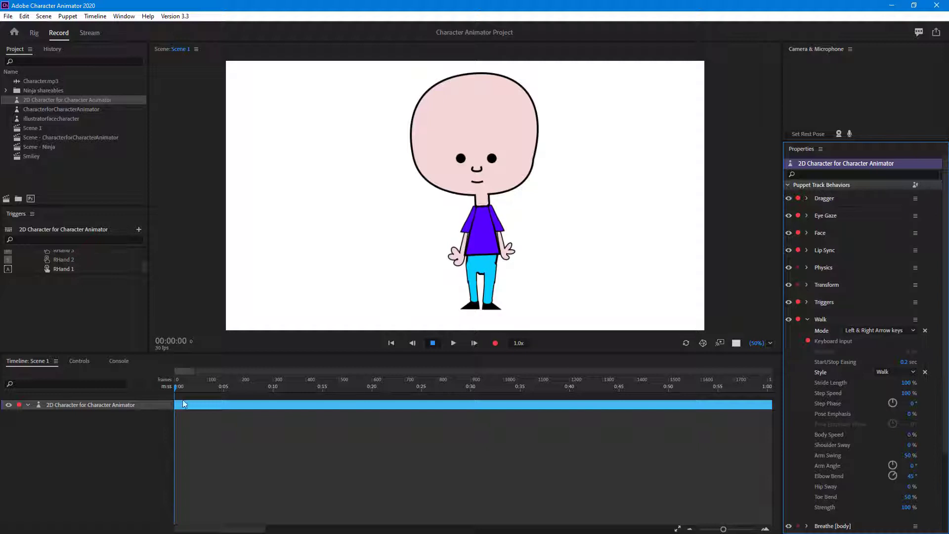
click(100, 405)
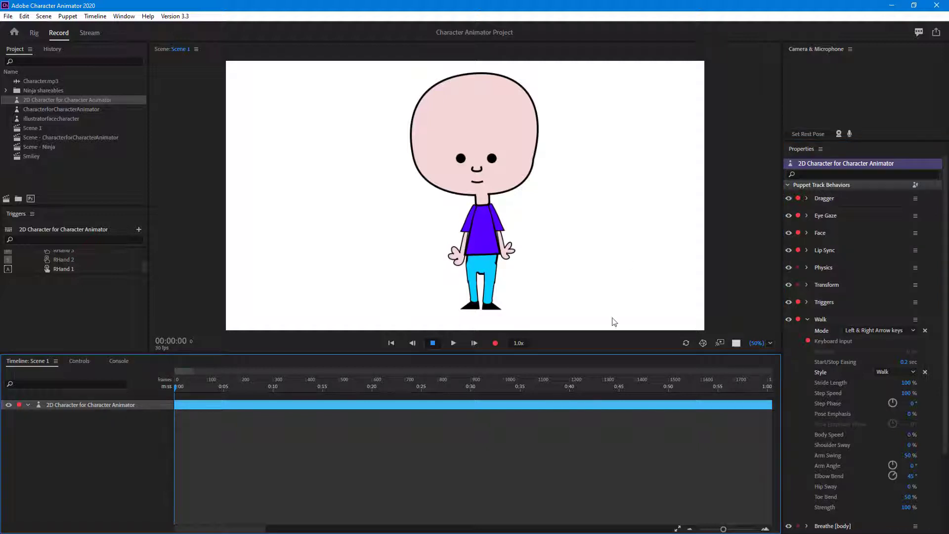
click(852, 331)
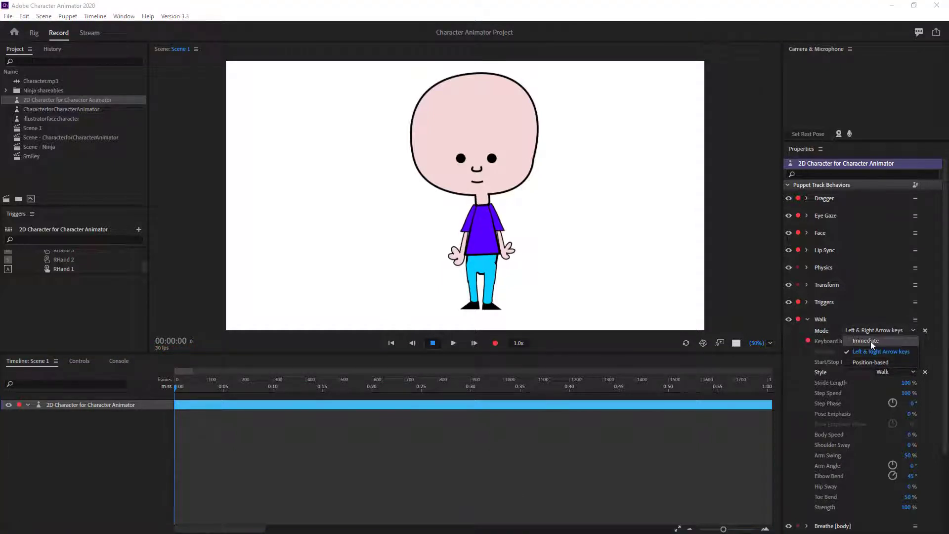
click(873, 362)
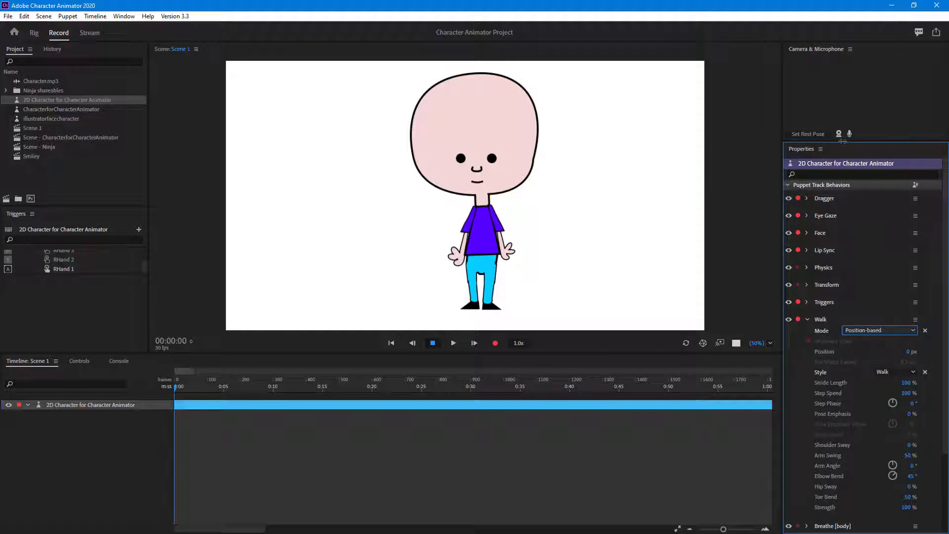
click(870, 330)
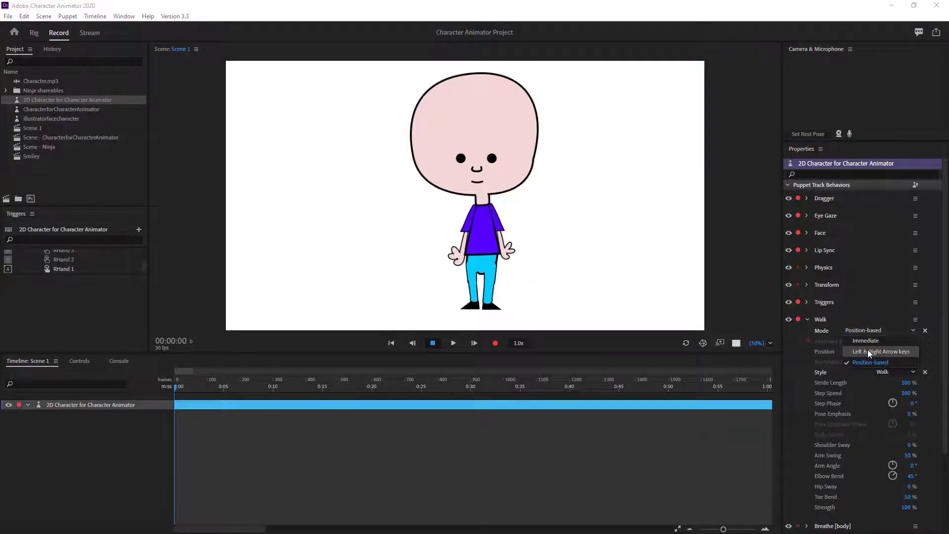
click(867, 348)
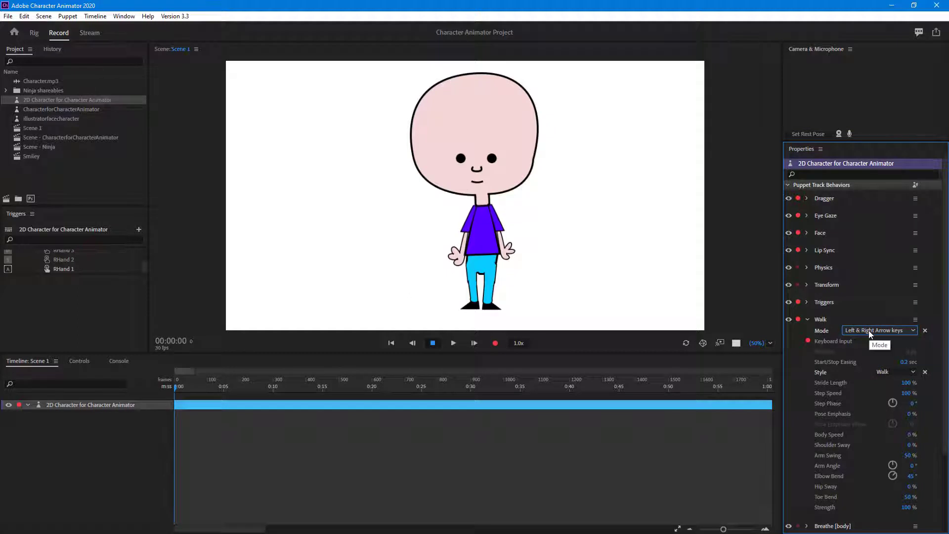
click(576, 210)
key(Left)
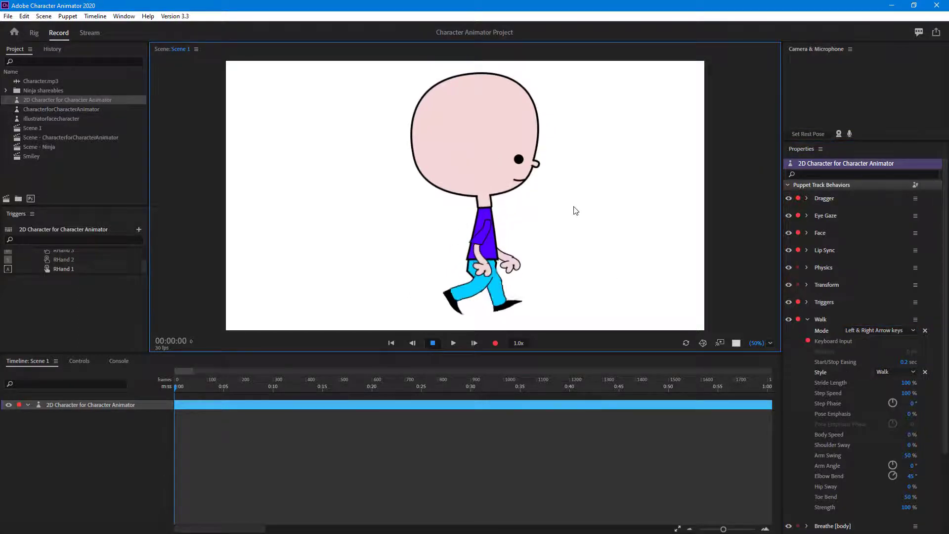
key(Left)
key(Right)
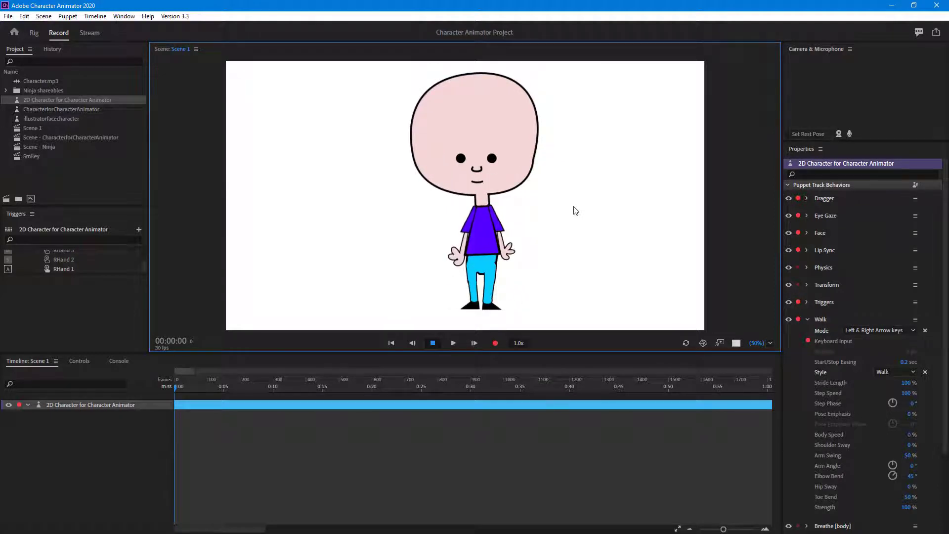
Step: Try a 1 sec Start/Stop Easing and walk the puppet left and right to test it
click(907, 363)
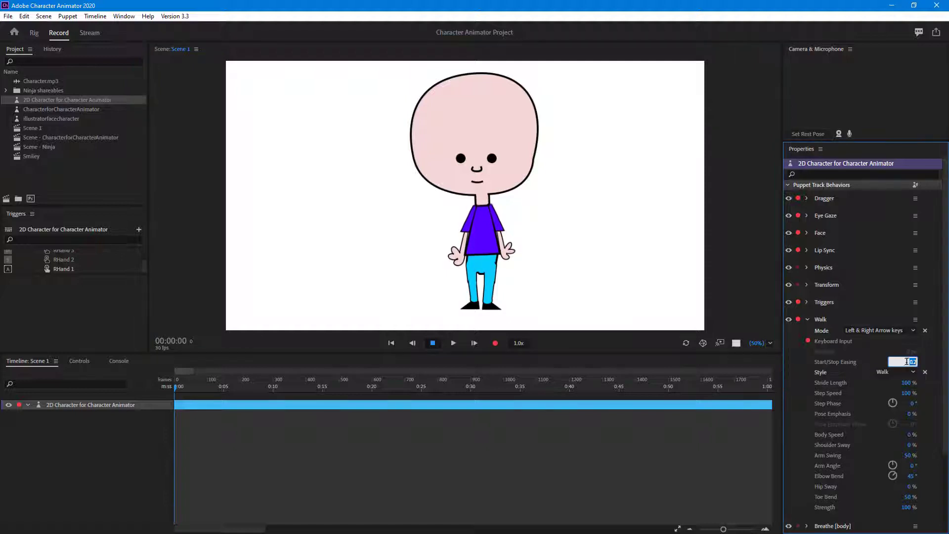
click(561, 207)
key(Right)
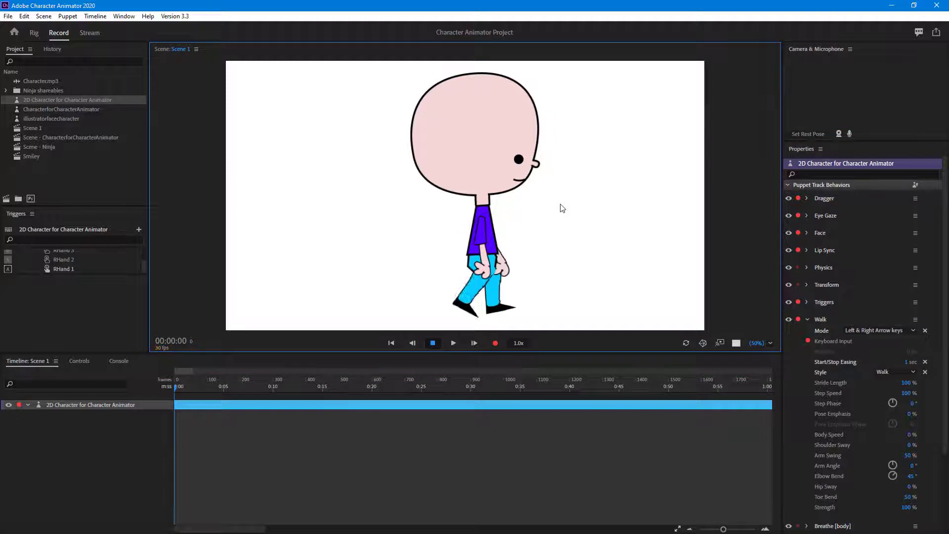
key(Left)
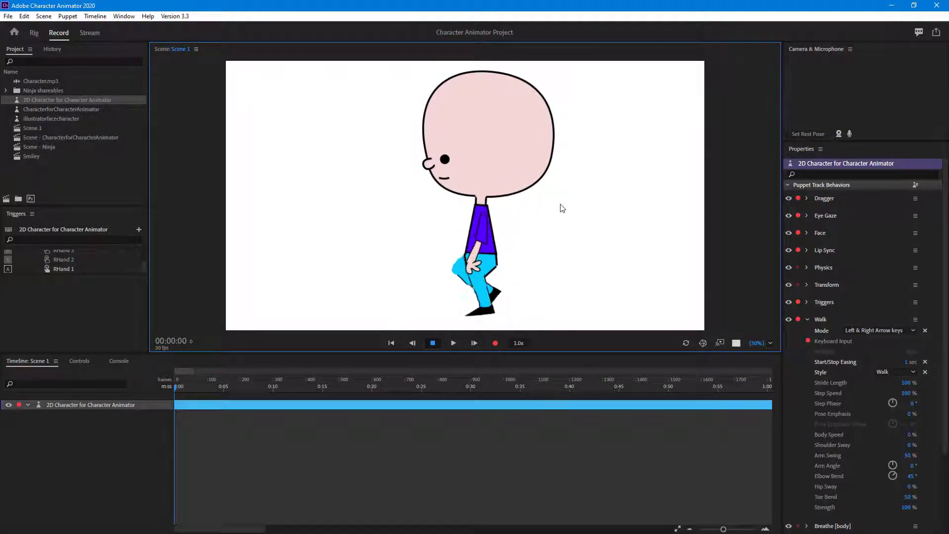
key(Right)
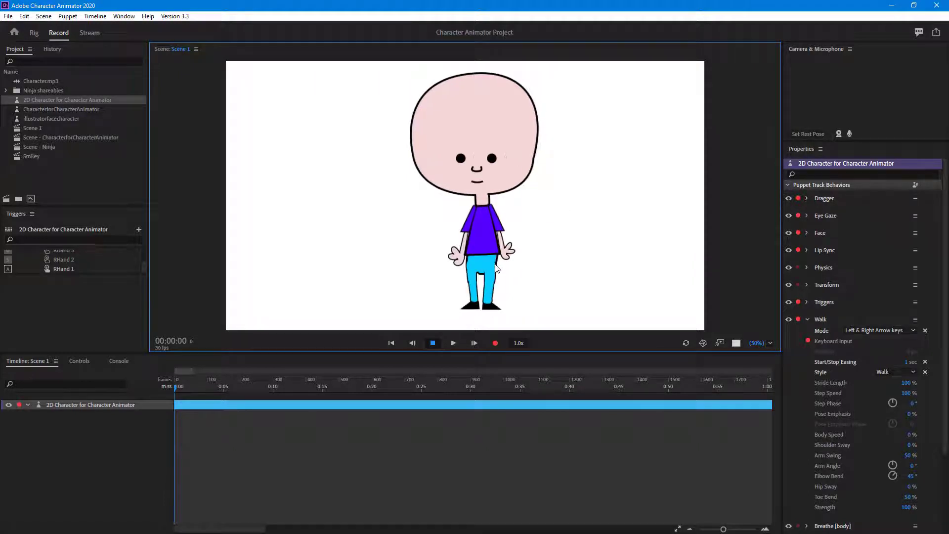
key(Left)
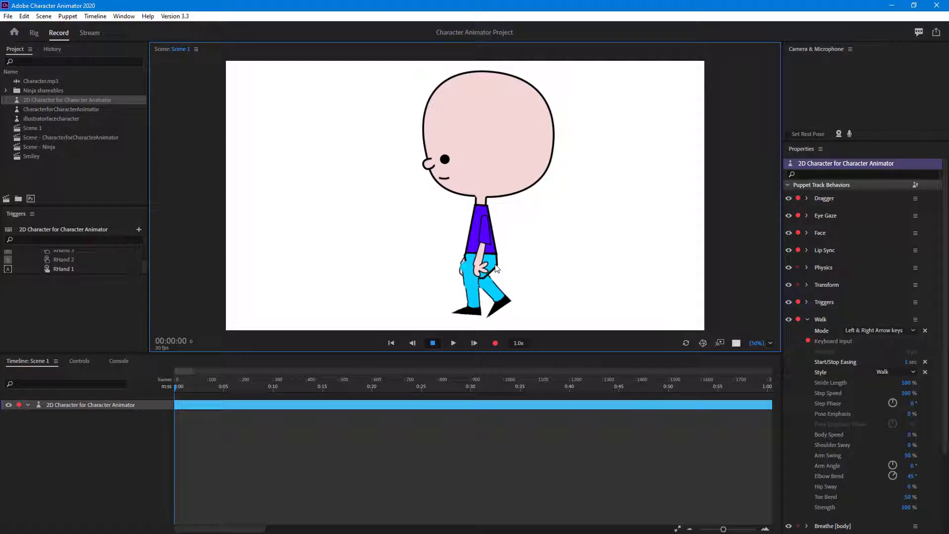
Step: Test the walk at 2 sec easing, then set Start/Stop Easing to 0.1 sec
click(909, 367)
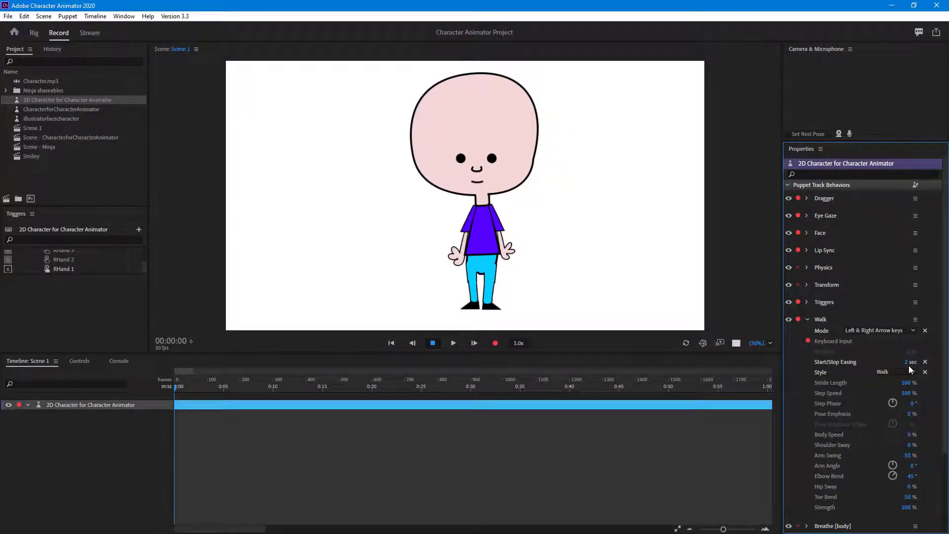
key(Right)
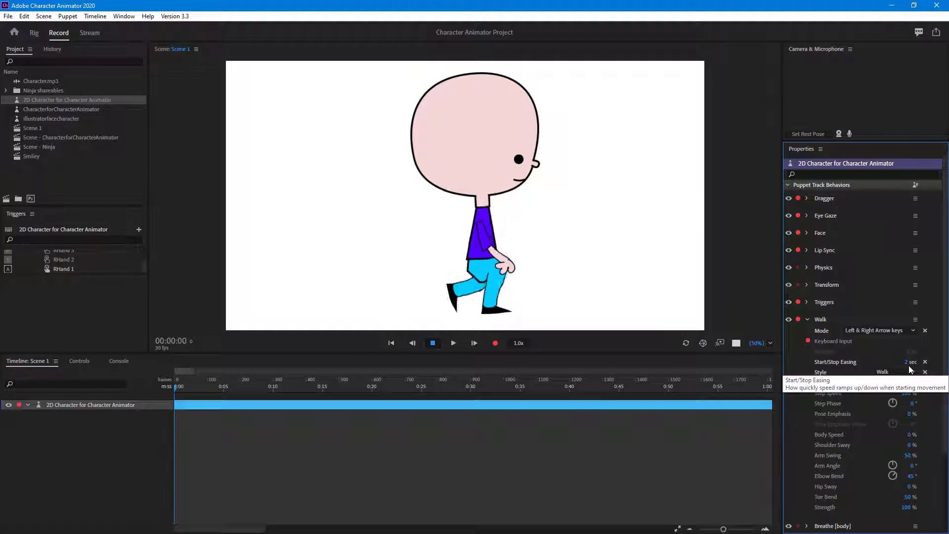
click(908, 364)
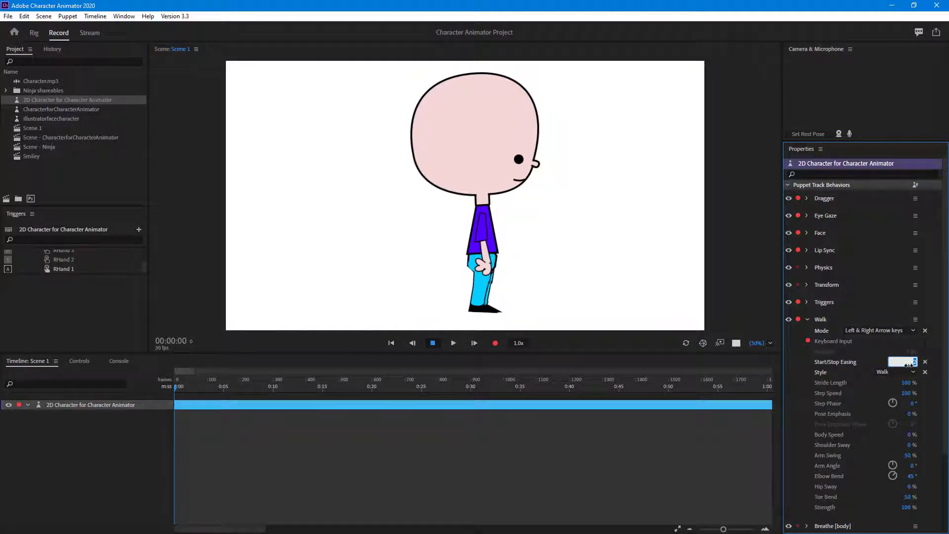
text(0.1)
key(Return)
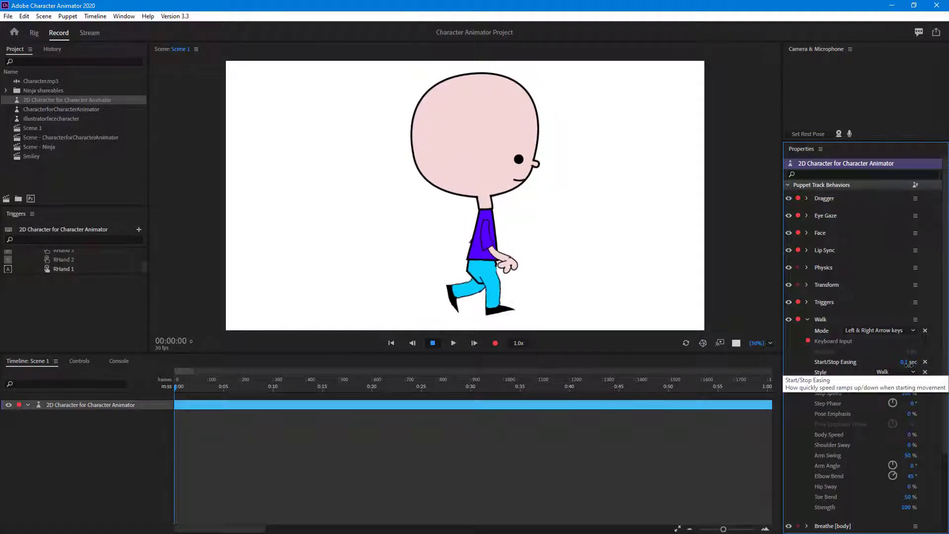
key(Left)
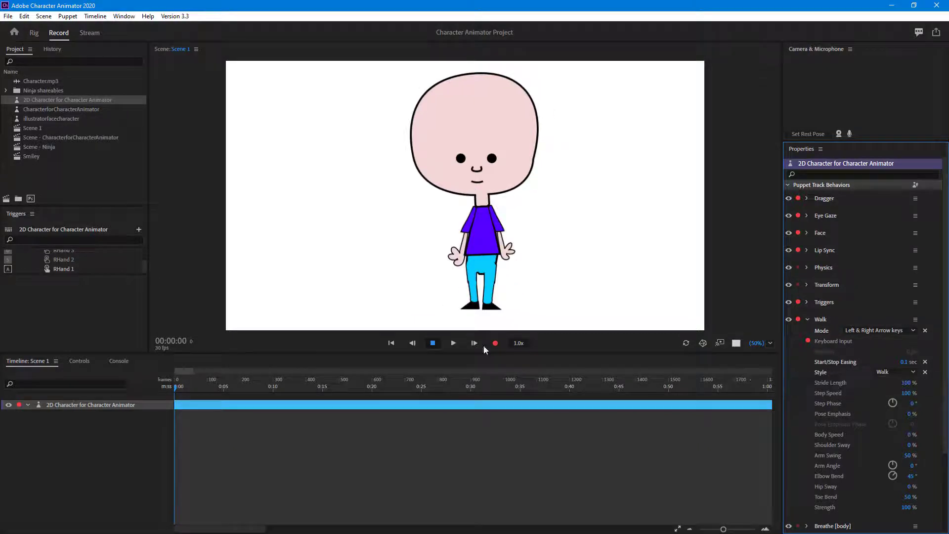
Step: Scrub Stride Length up to about 183% and walk the puppet to test it
key(Right)
key(Left)
drag(910, 386, 944, 383)
drag(578, 235, 574, 218)
key(Right)
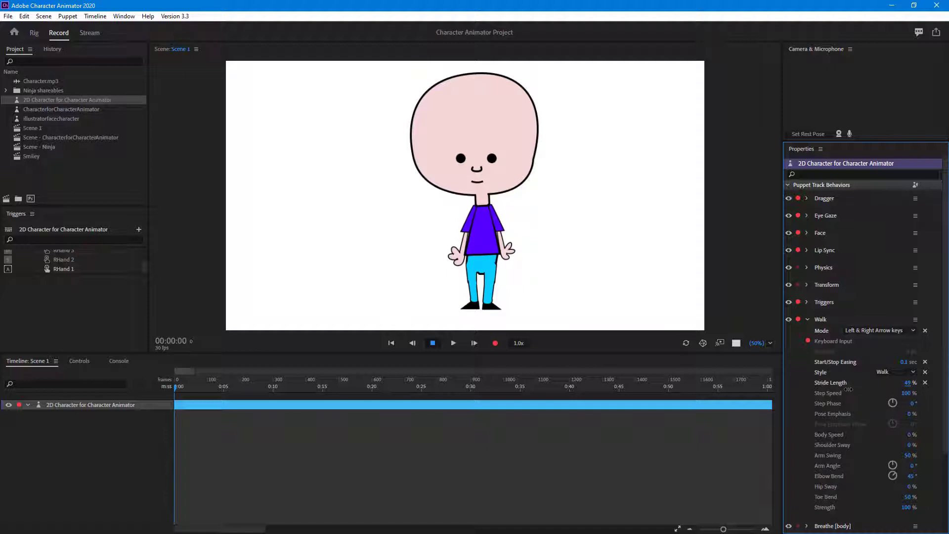
key(Right)
Step: Try Step Speed at 306%, then lower it to 48%
key(Right)
drag(909, 393, 919, 394)
key(Right)
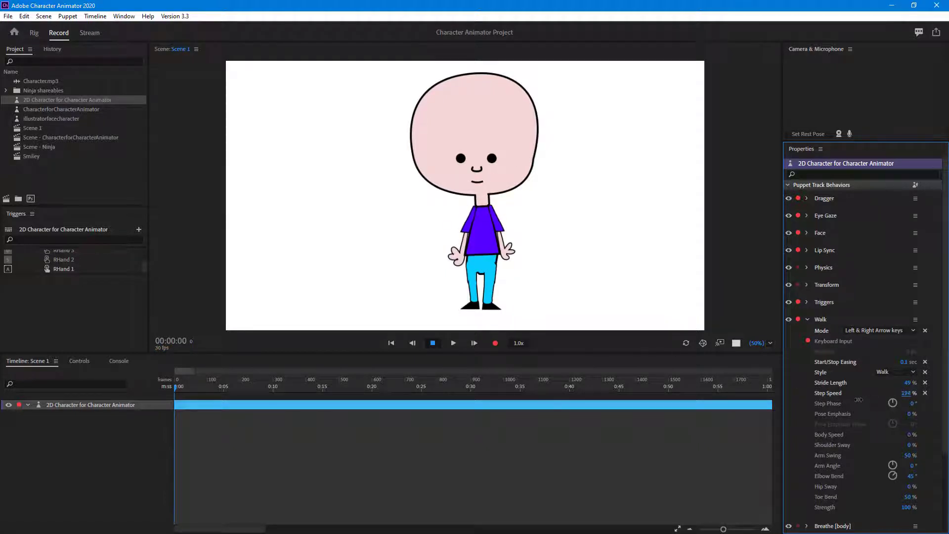
drag(794, 405, 794, 405)
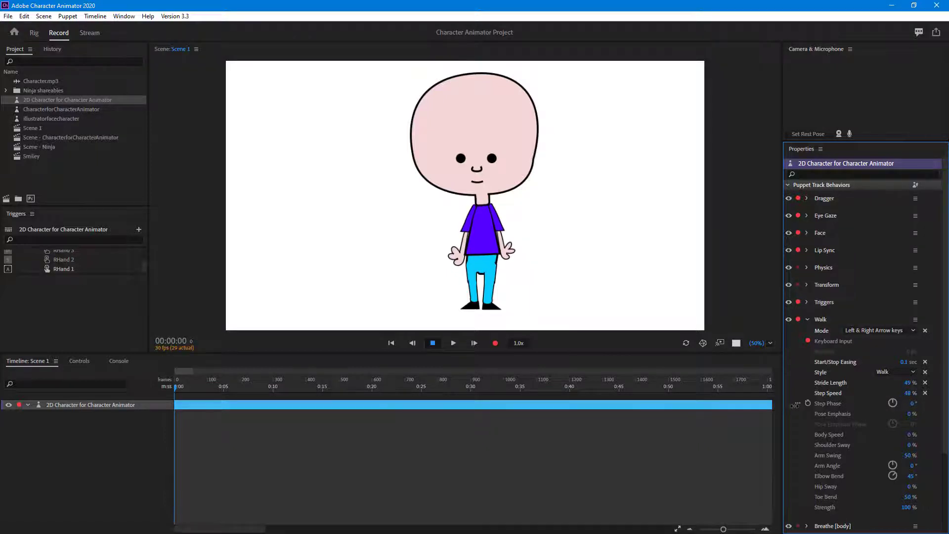
Step: Try Step Phase at 186° and then 948°, walking the puppet to test each
key(Left)
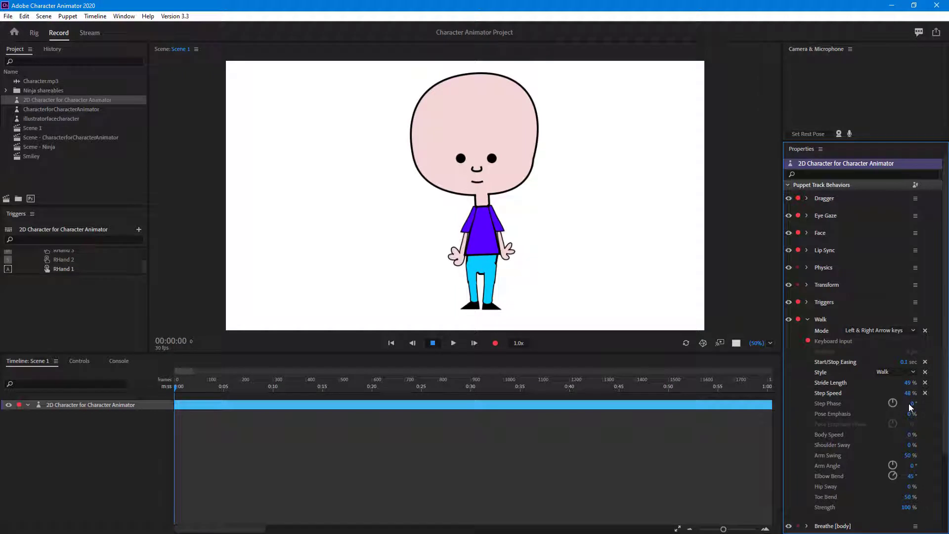
text(186)
key(Return)
key(Right)
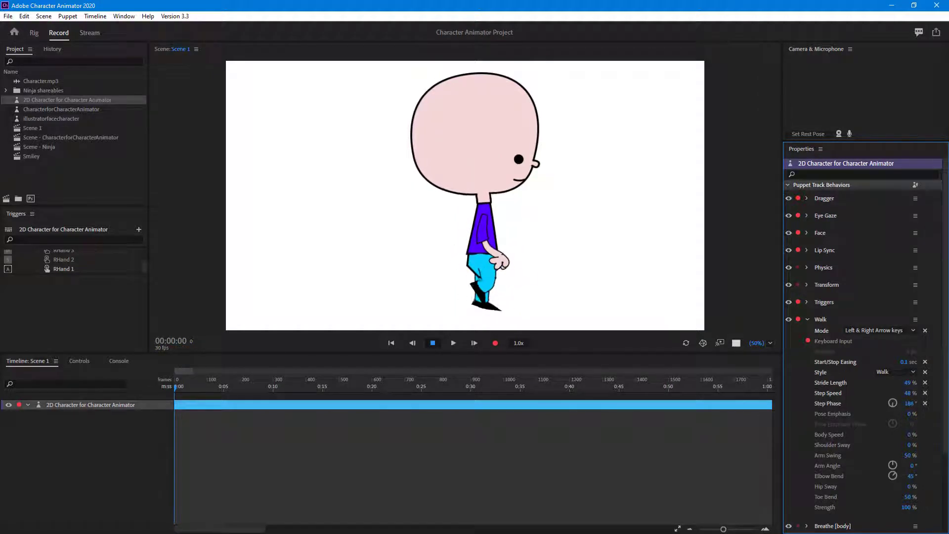
drag(918, 403, 948, 404)
key(Right)
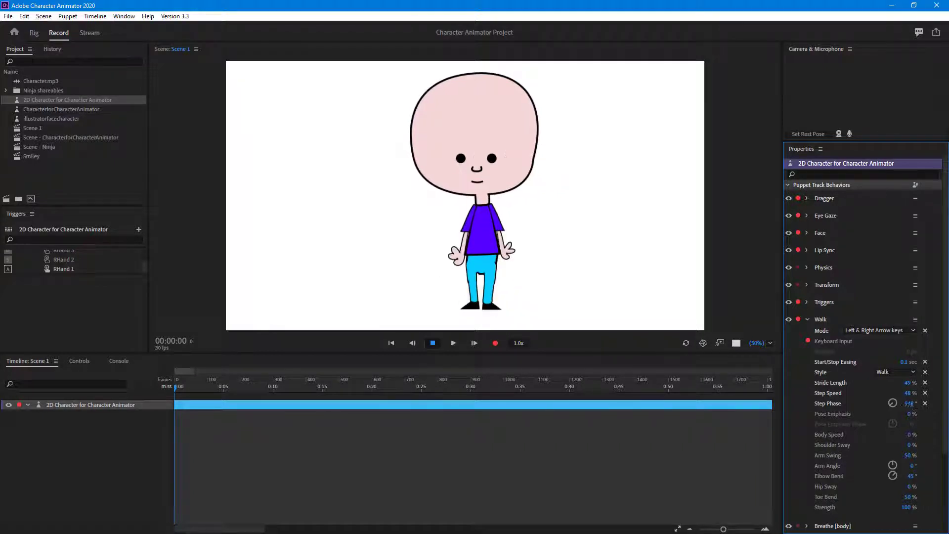
key(Right)
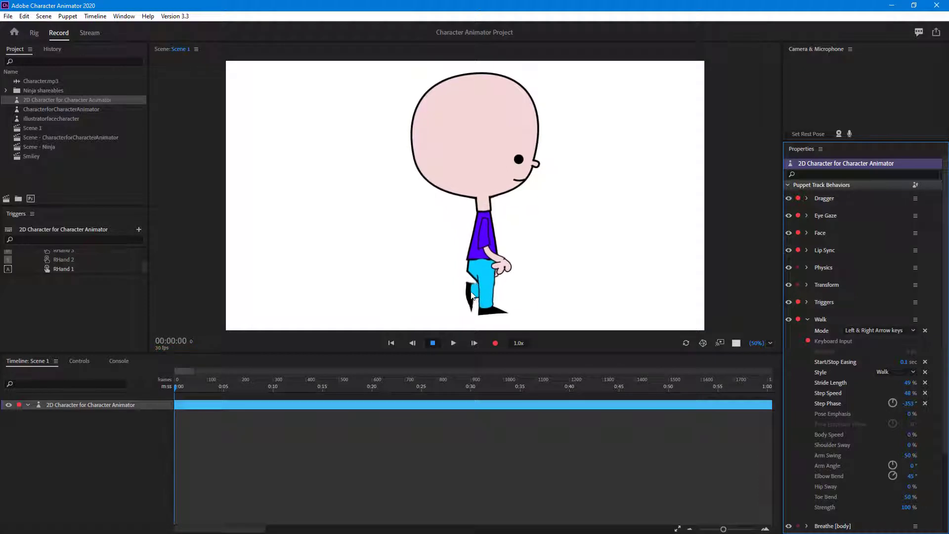
Step: Reset Step Phase to 0°
click(910, 403)
text(0)
key(Return)
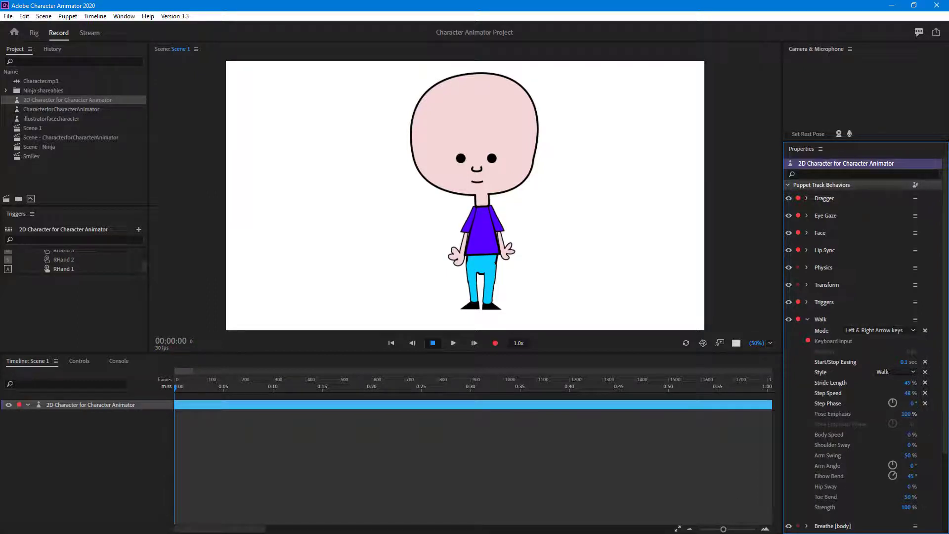
Step: Test the walk, then lower Pose Emphasis to 58% and walk the puppet again
click(551, 278)
key(Right)
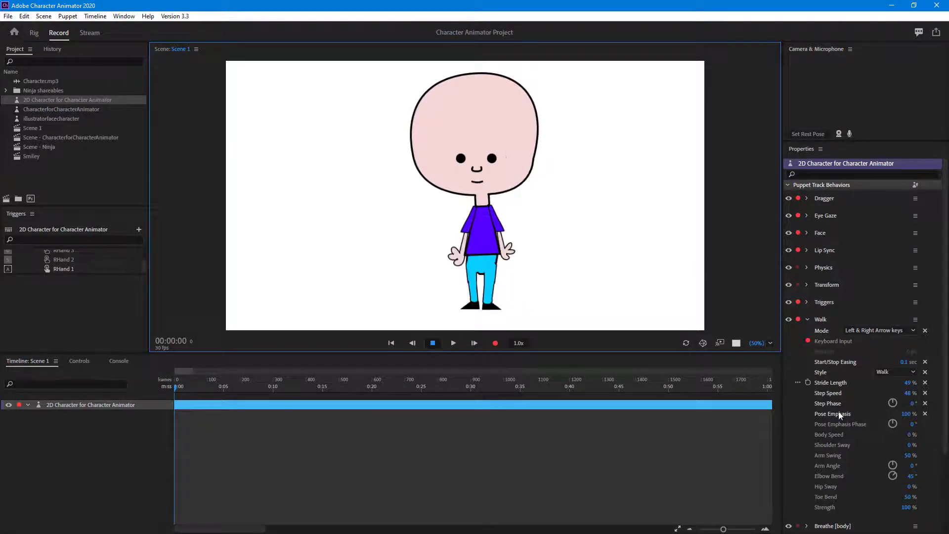
drag(909, 418, 885, 421)
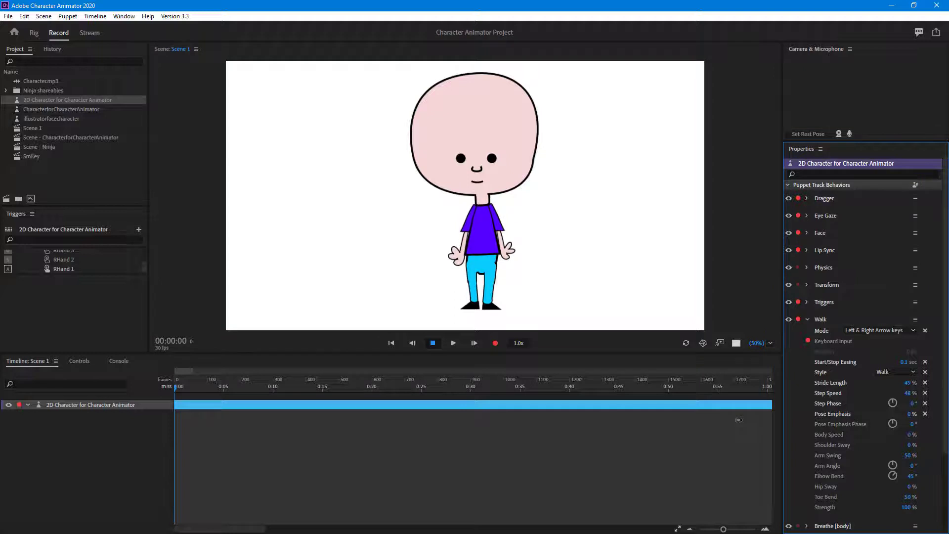
click(585, 219)
key(Right)
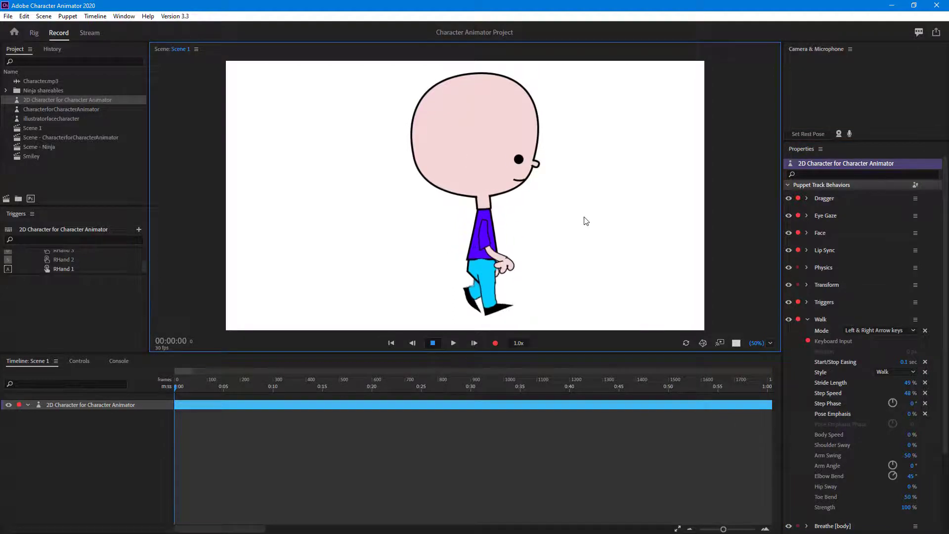
Step: Set Pose Emphasis to 43% and Pose Emphasis Phase to 29°, then test the walk
drag(914, 415, 921, 414)
click(614, 258)
key(Right)
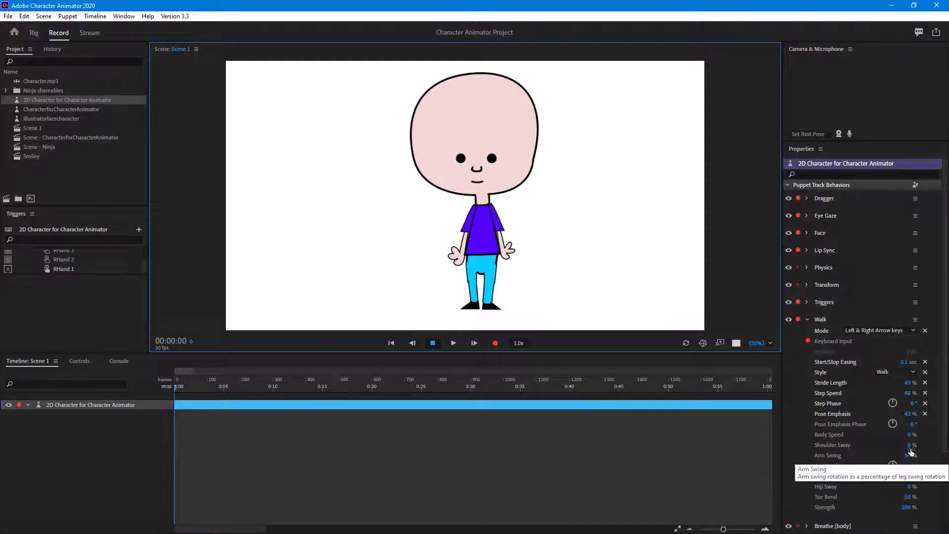
drag(912, 424, 924, 427)
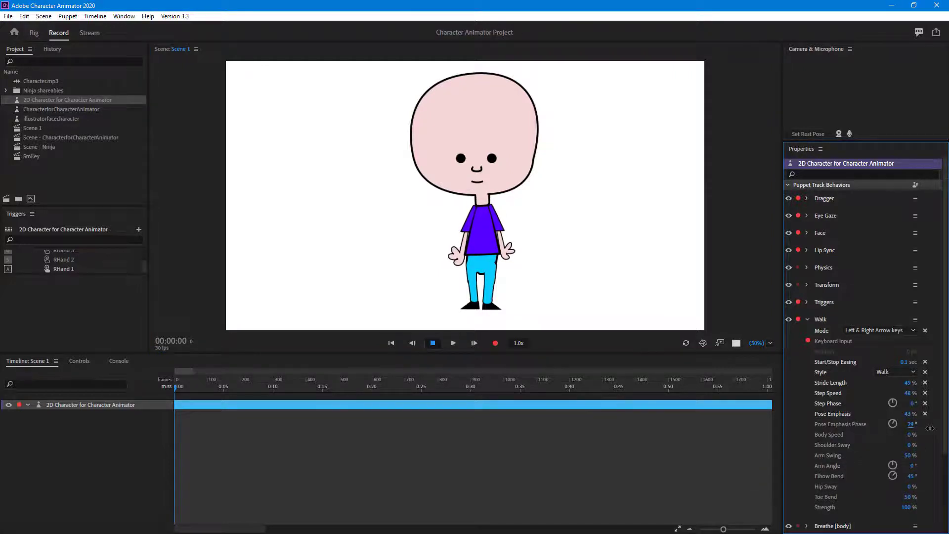
key(Right)
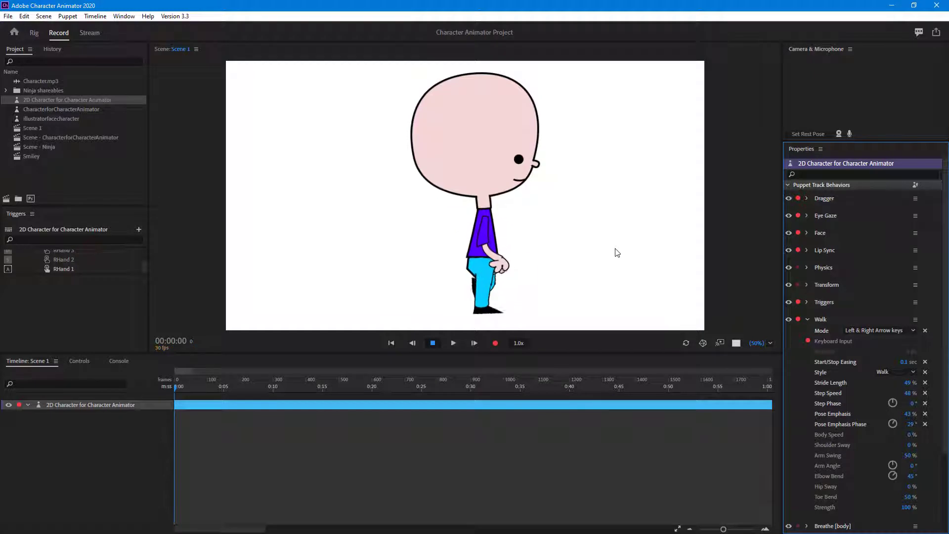
Step: Preview the Slump, Strut and Prance walk styles with a test walk each
click(884, 372)
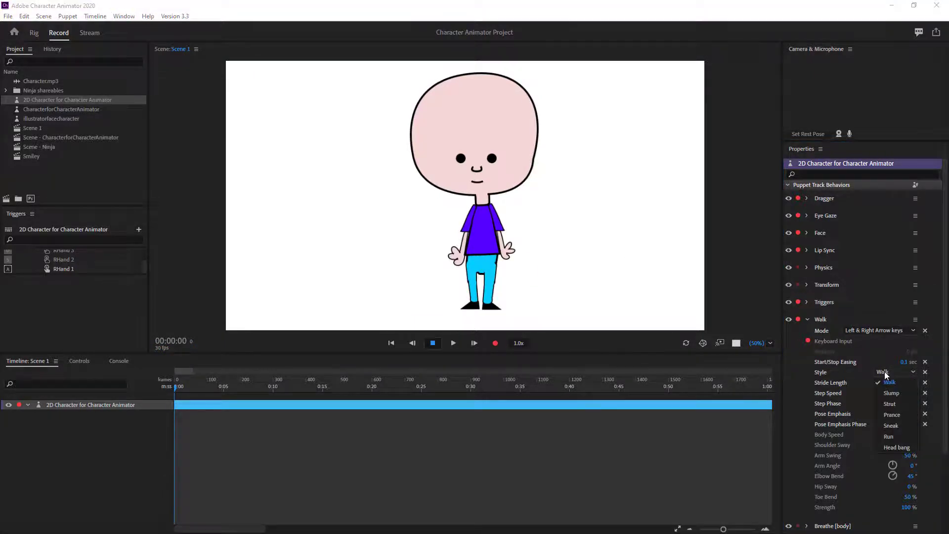
click(892, 393)
key(Right)
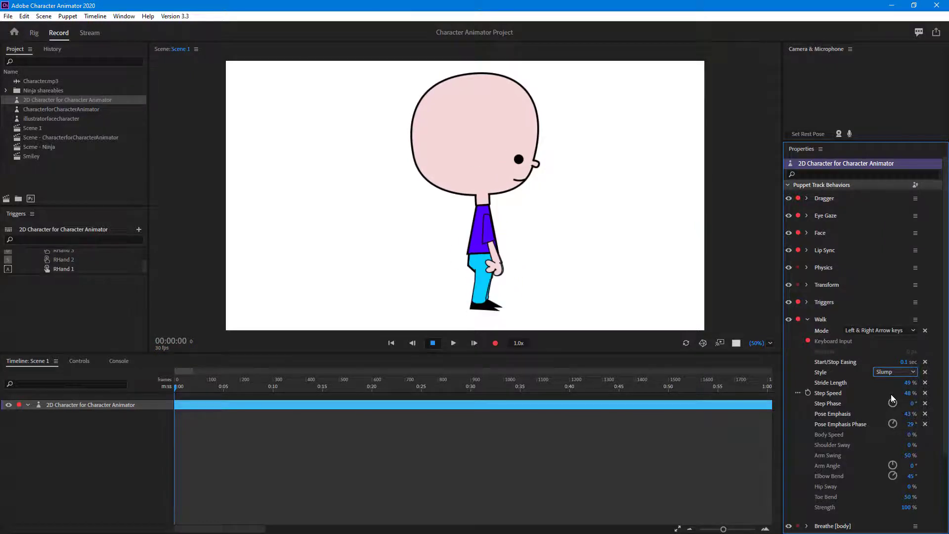
click(884, 373)
click(892, 409)
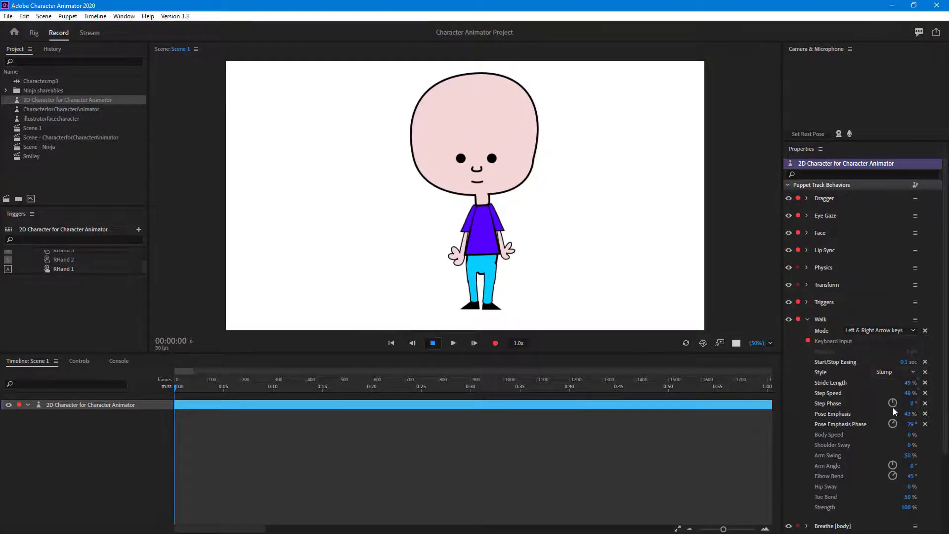
key(Right)
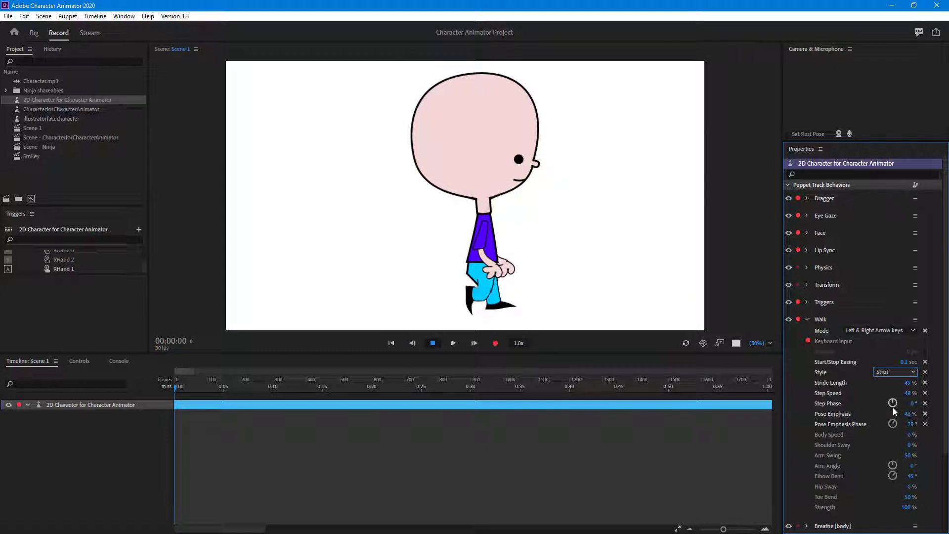
click(899, 373)
click(901, 414)
key(Right)
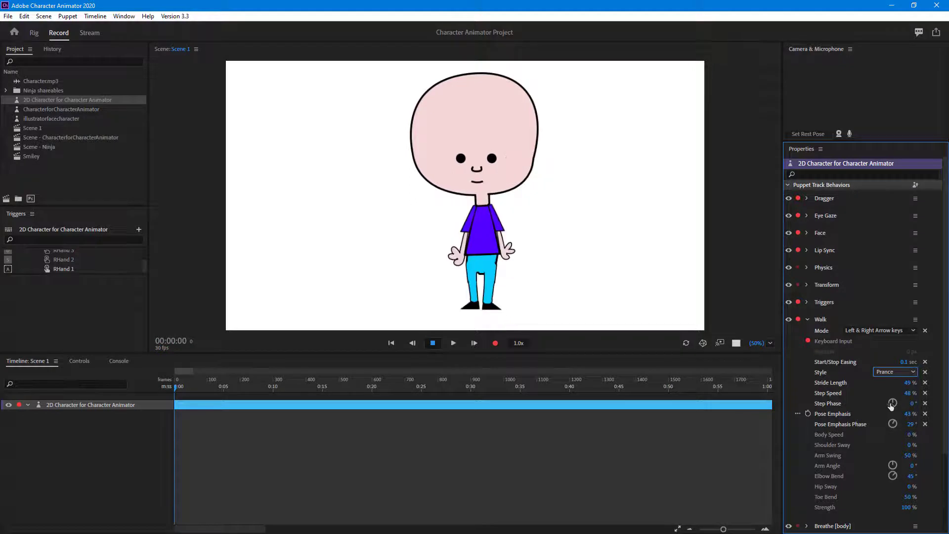
Step: Preview the Sneak and Run walk styles with test walks
click(890, 372)
click(889, 426)
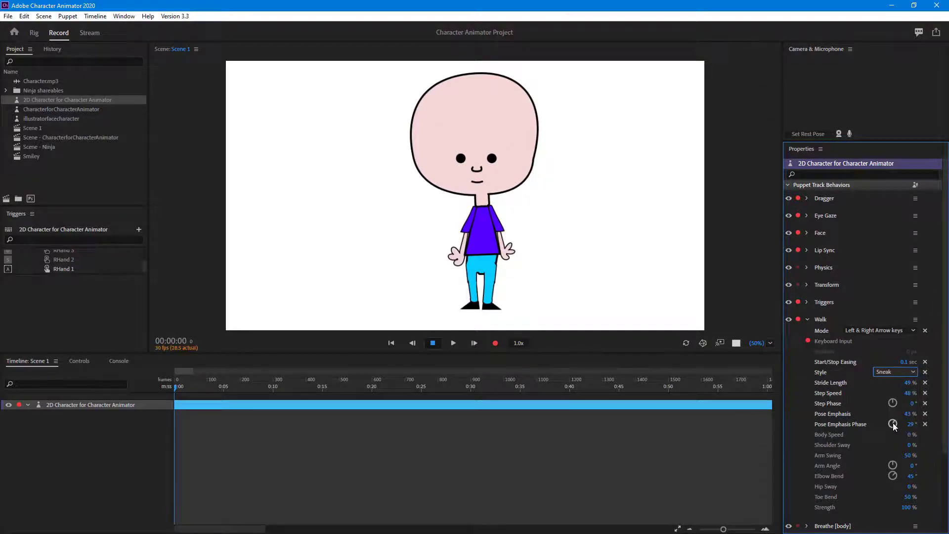
key(Right)
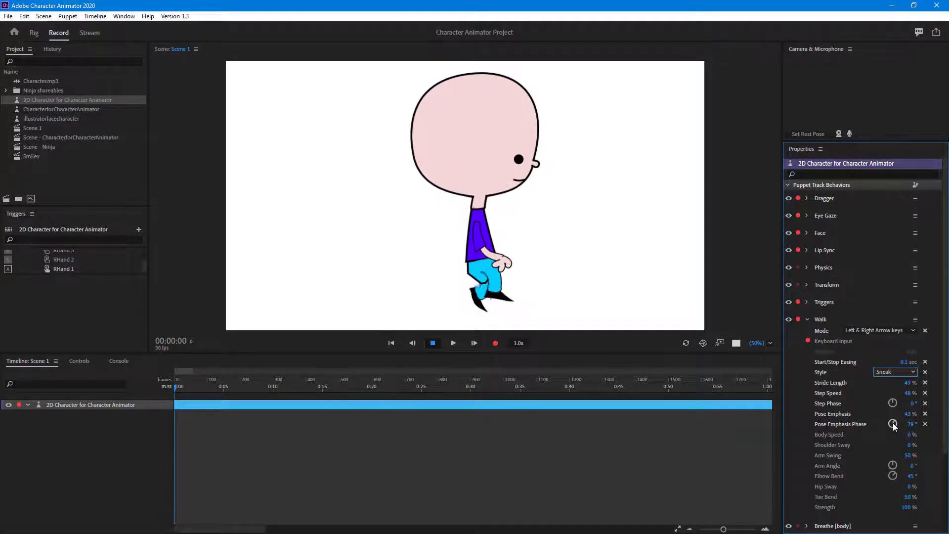
click(885, 376)
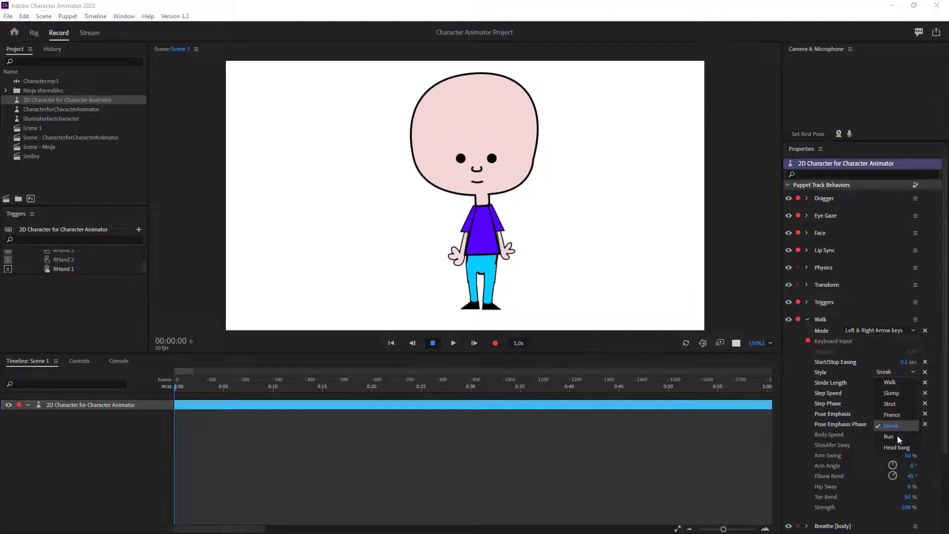
click(897, 436)
key(Right)
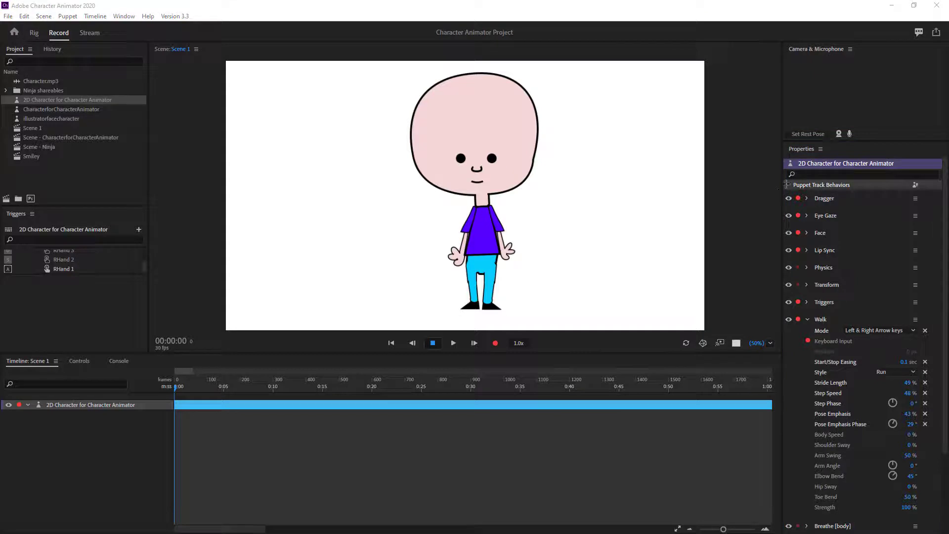
click(746, 188)
key(Right)
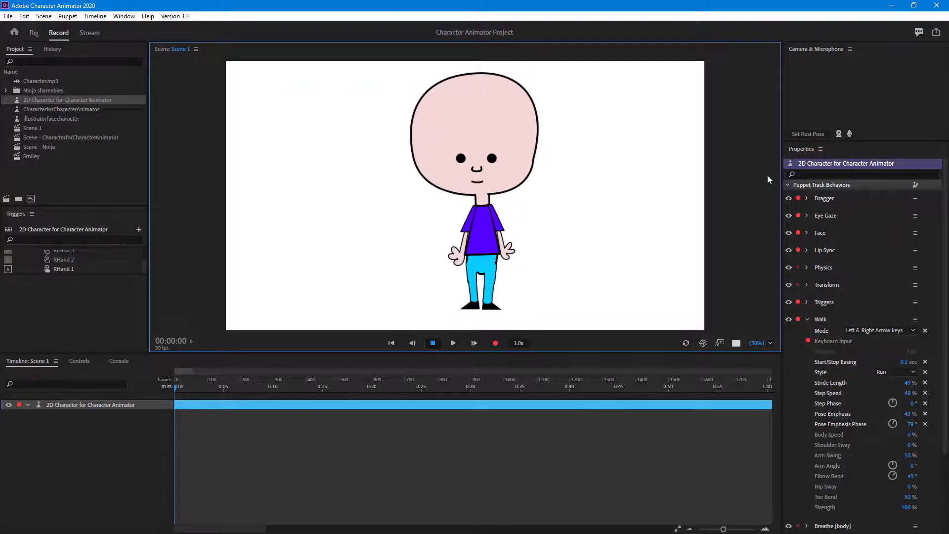
Step: Switch back to the Slump style and walk the puppet to check it
click(882, 372)
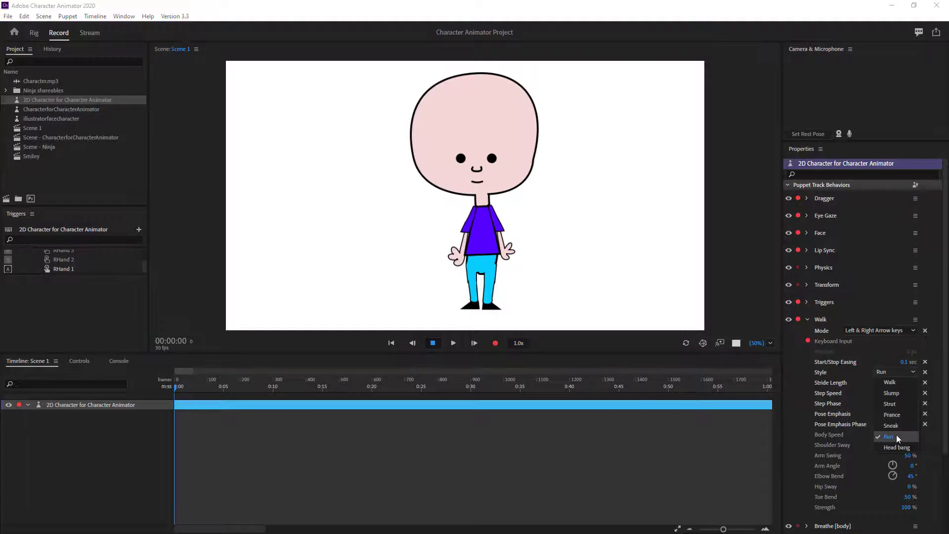
click(898, 398)
key(Right)
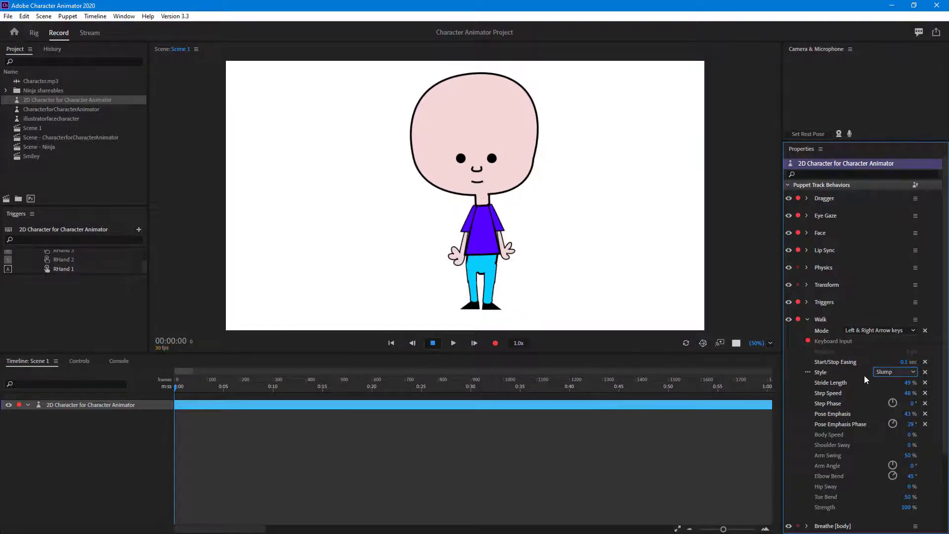
click(891, 372)
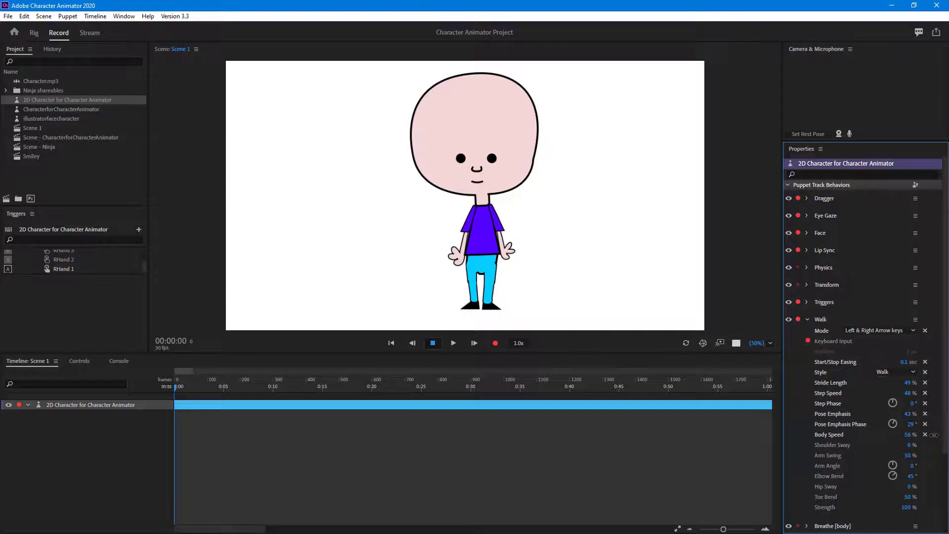
Step: Walk the puppet back and forth across the stage to test the current walk
key(Left)
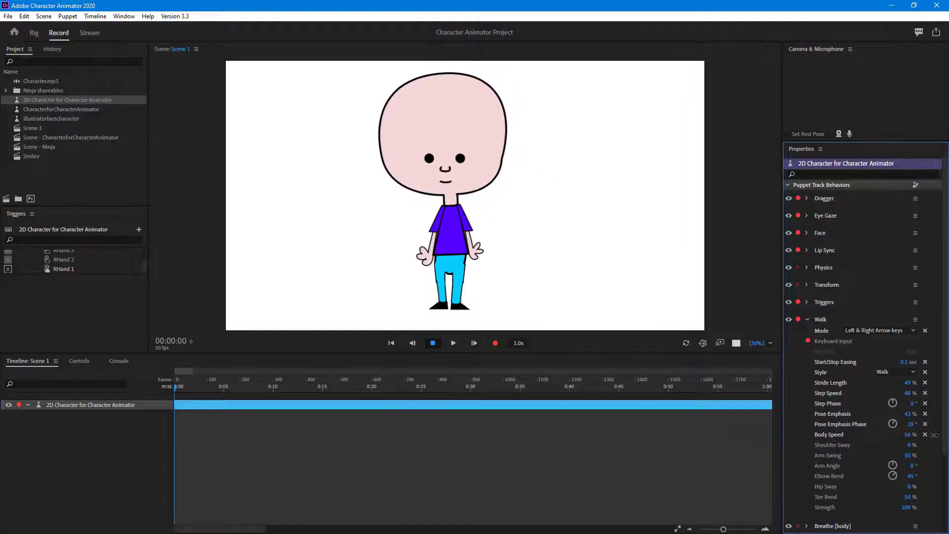
key(Right)
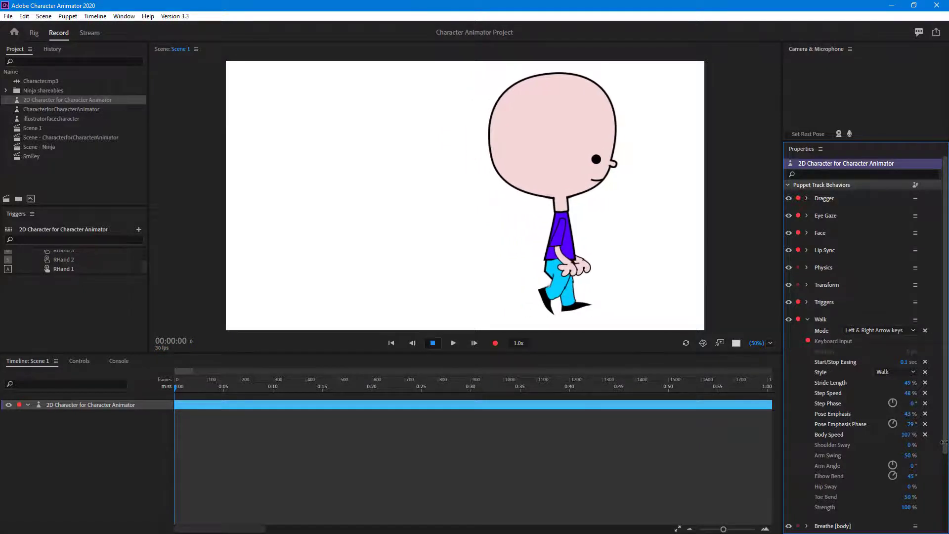
key(Left)
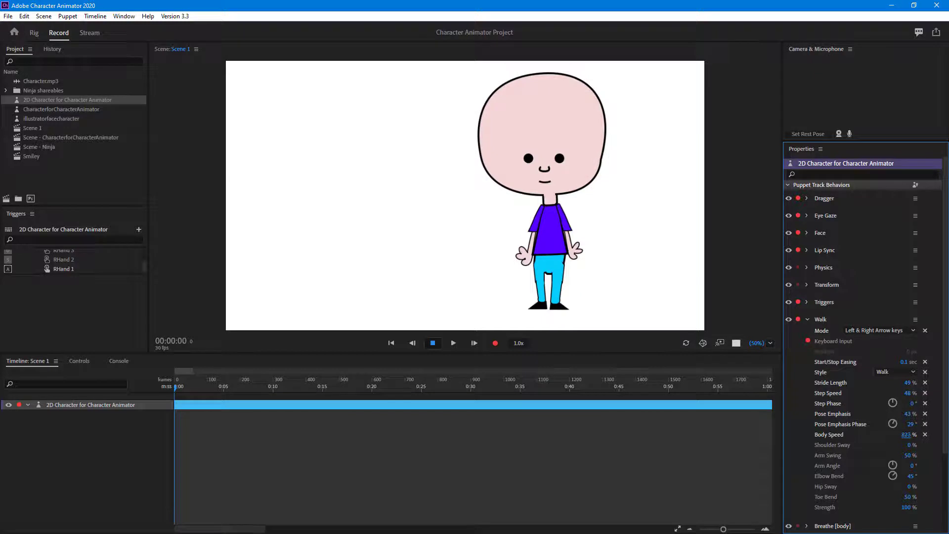
key(Right)
key(Left)
key(Right)
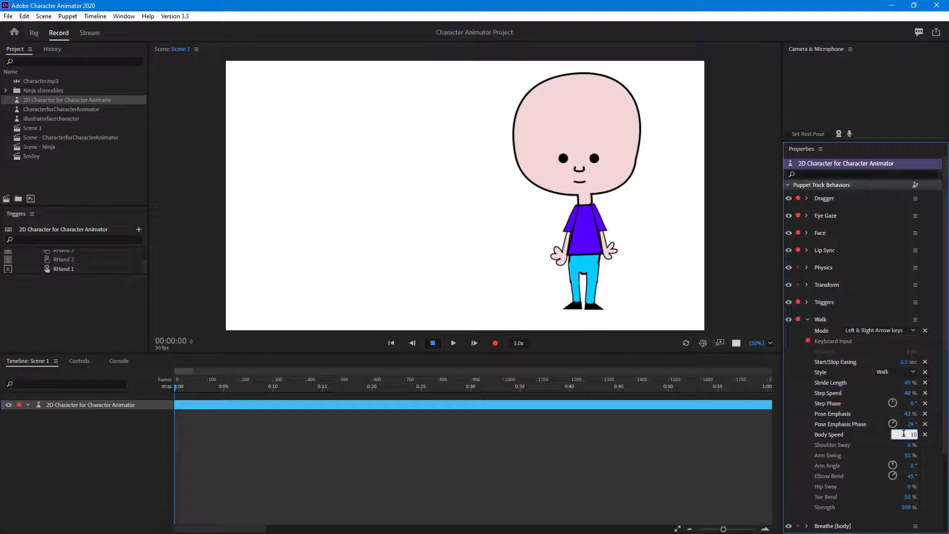
click(660, 170)
key(Left)
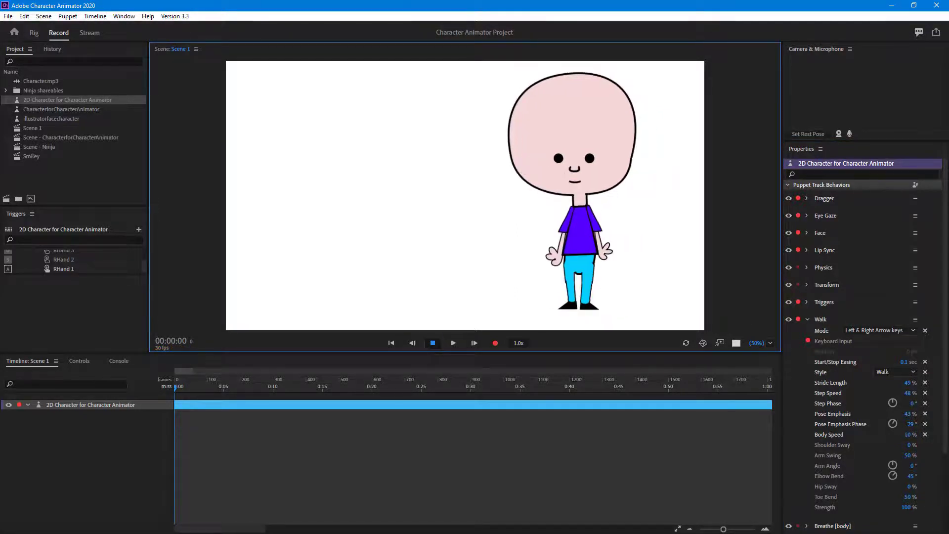
Step: Set Body Speed to 100% and test the walk left and right
click(909, 435)
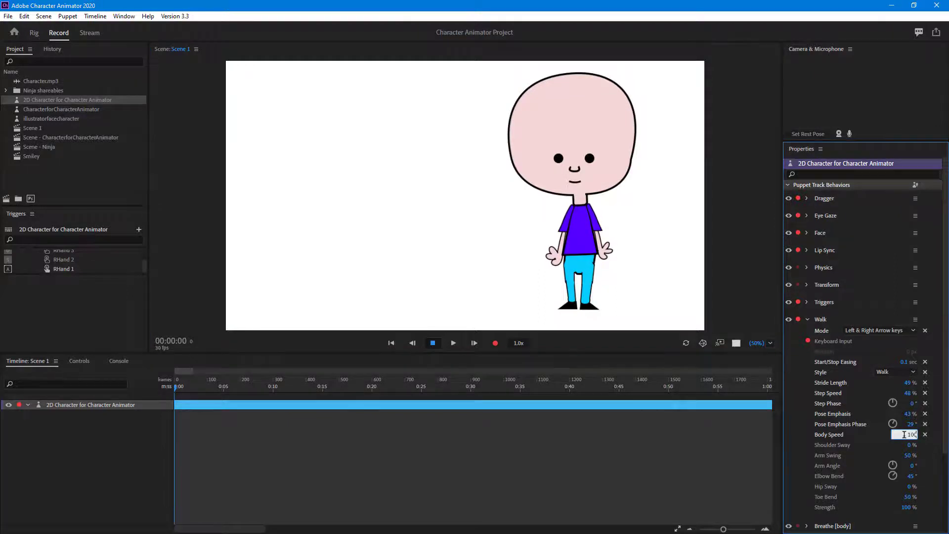
key(Left)
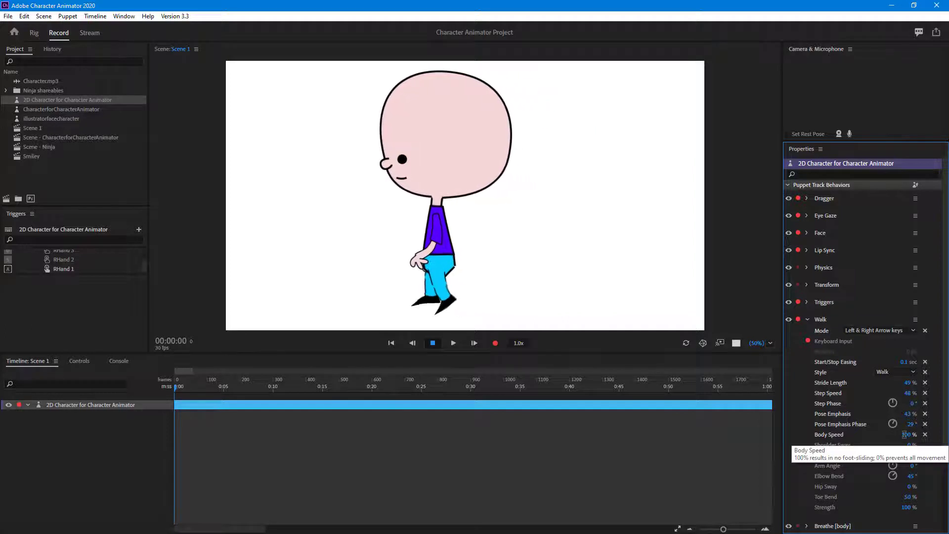
key(Right)
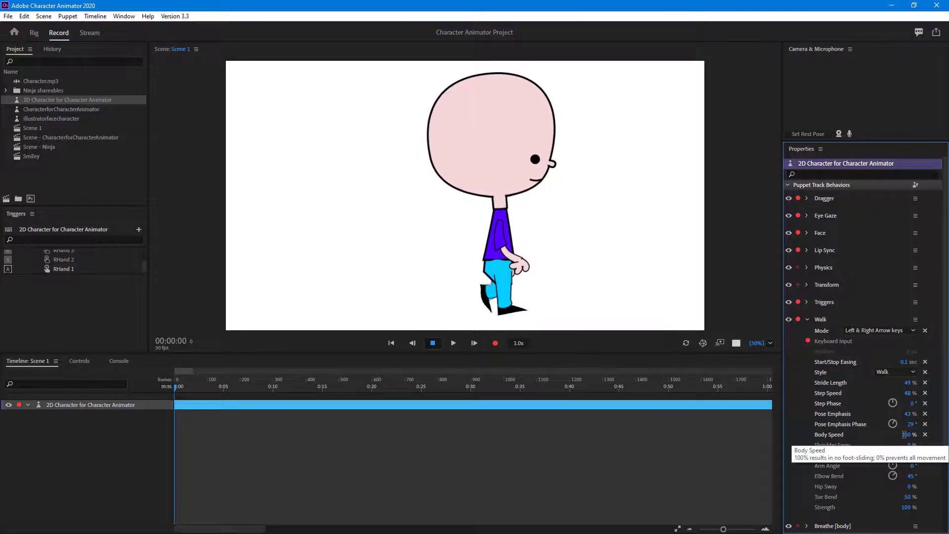
key(Left)
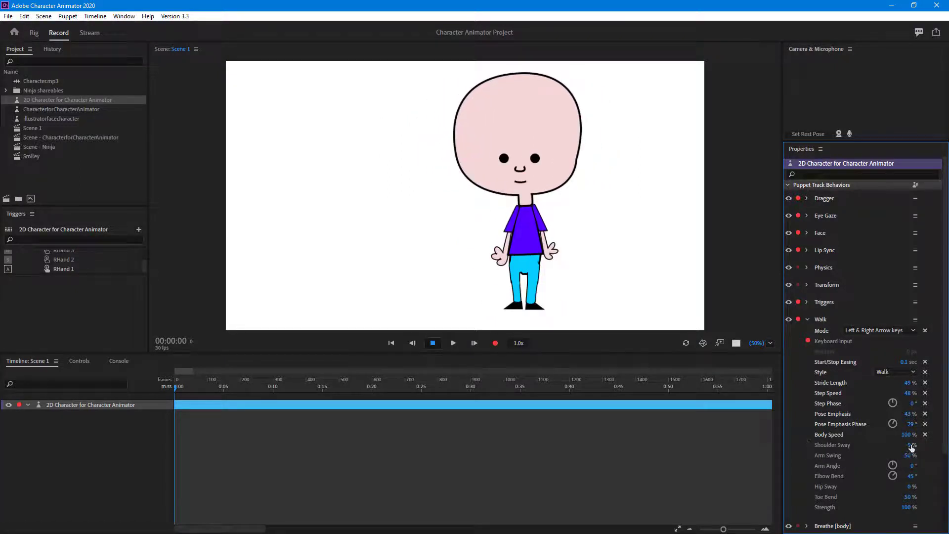
Step: Scrub Shoulder Sway to 86% and Arm Swing to 358%, testing each with walks
key(Right)
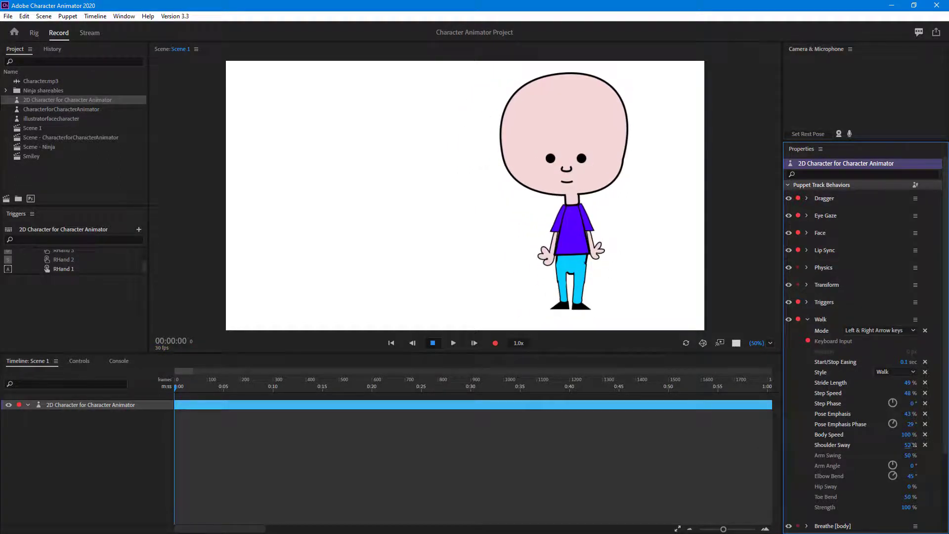
key(Left)
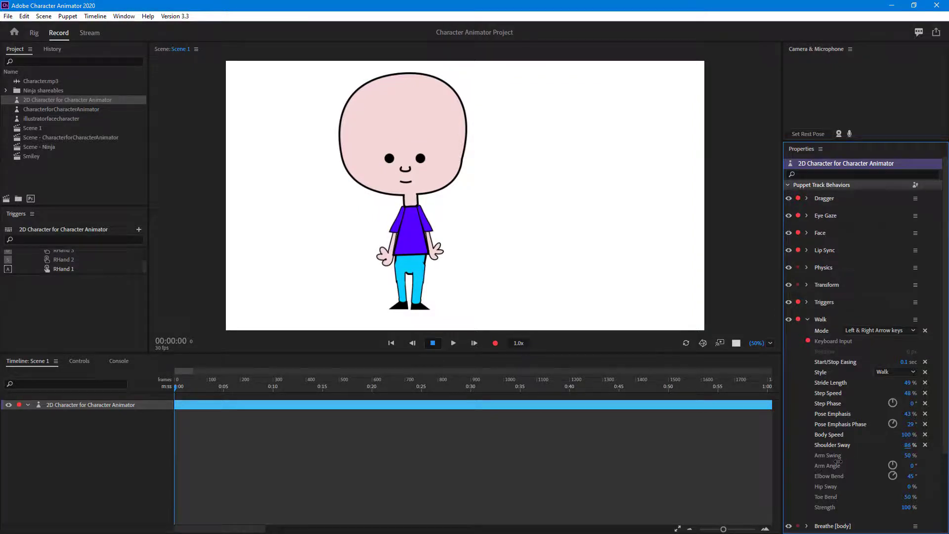
key(Right)
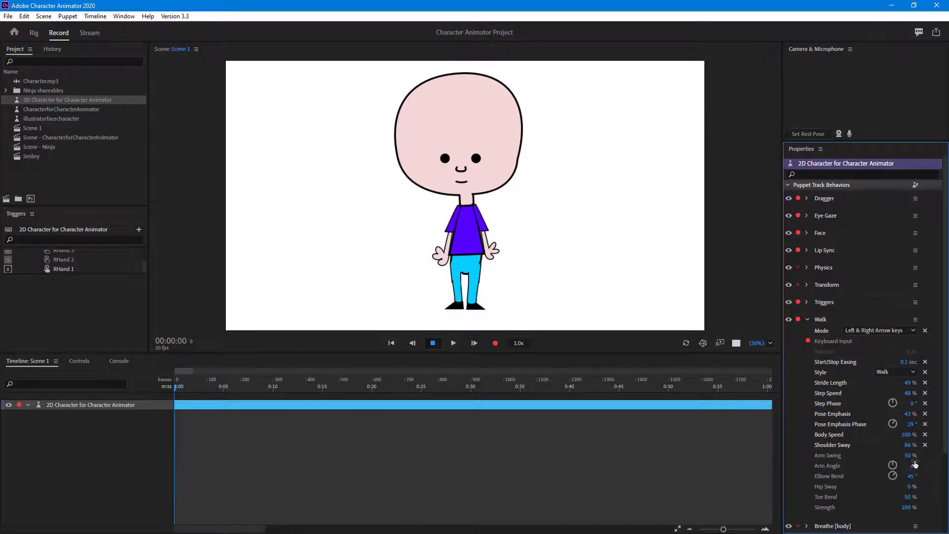
key(Right)
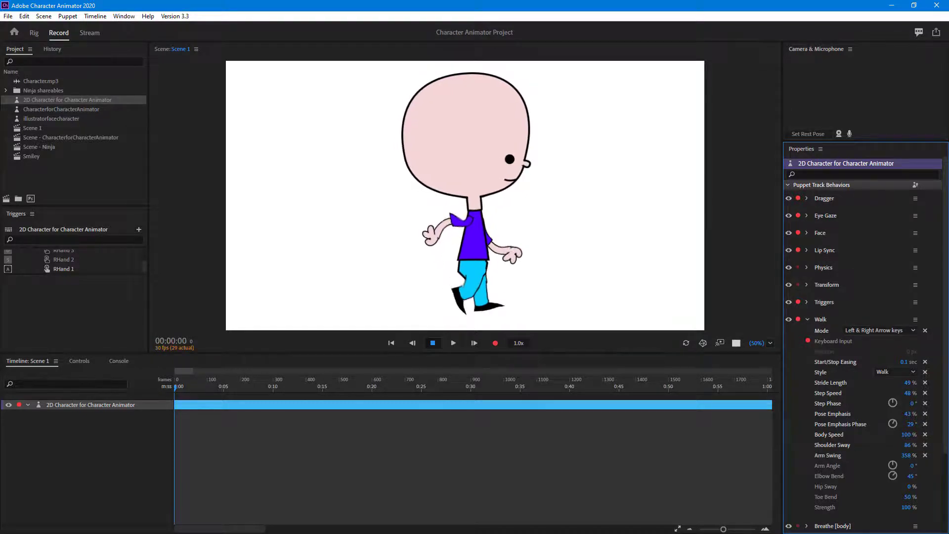
key(Left)
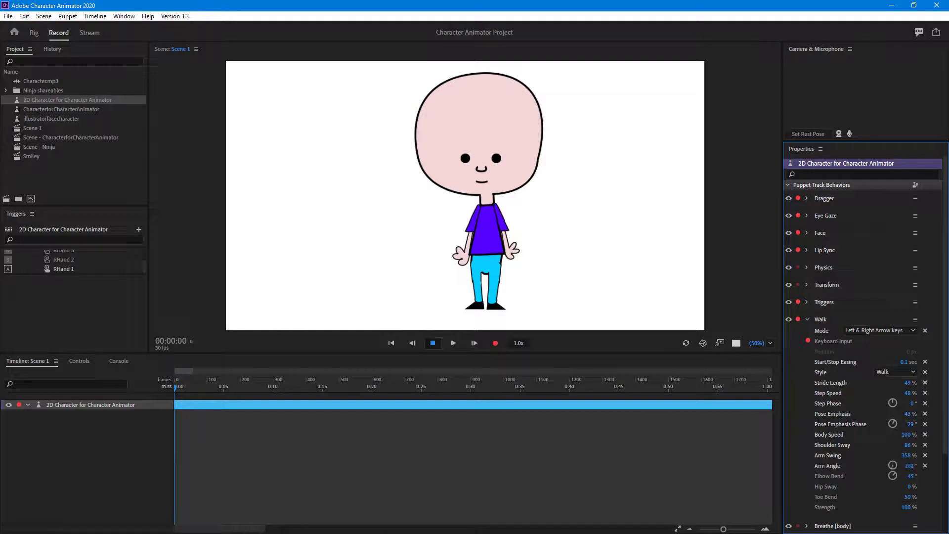
Step: Set Arm Angle to 13° and Elbow Bend to 107°, walking the puppet to test each
key(Right)
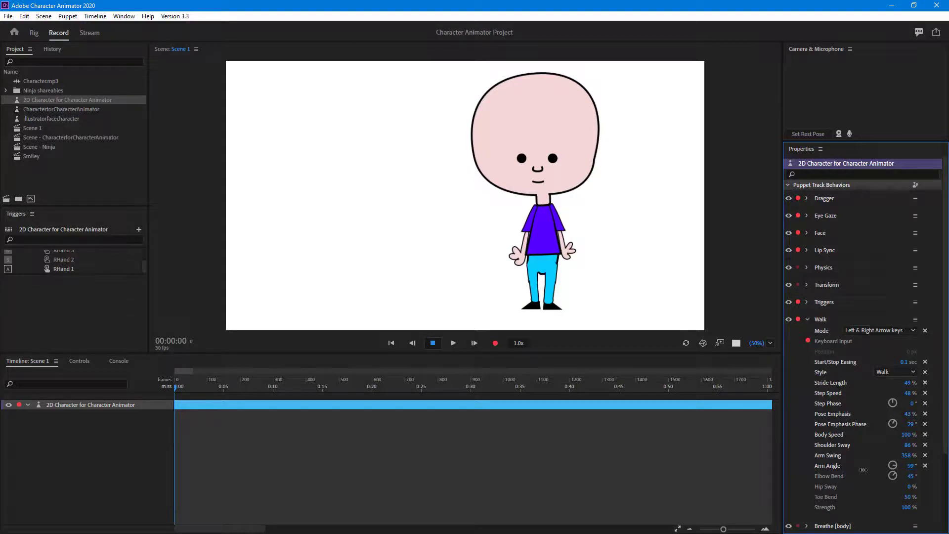
key(Left)
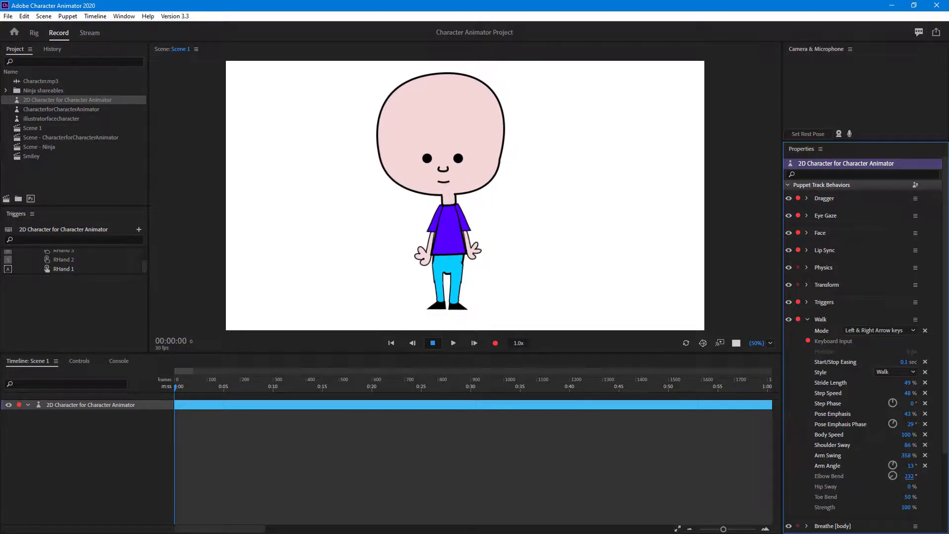
key(Right)
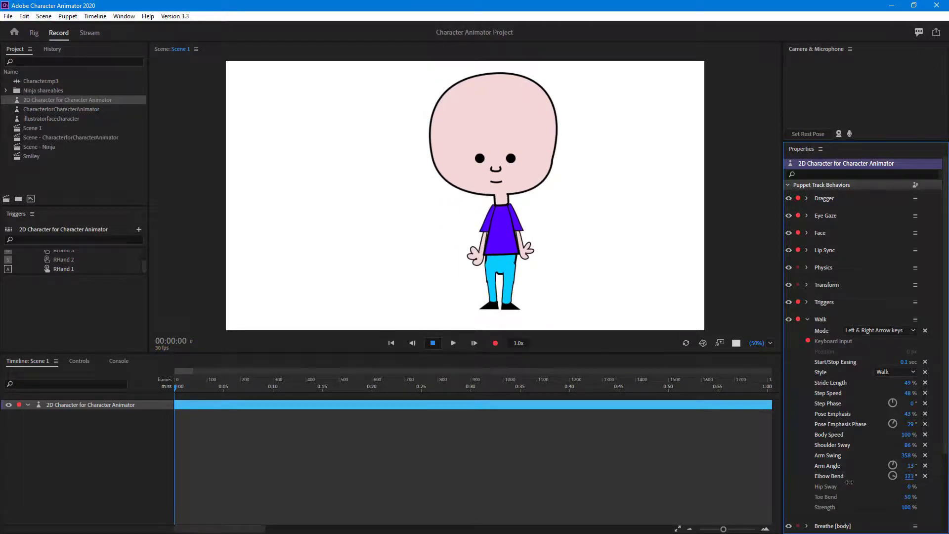
key(Right)
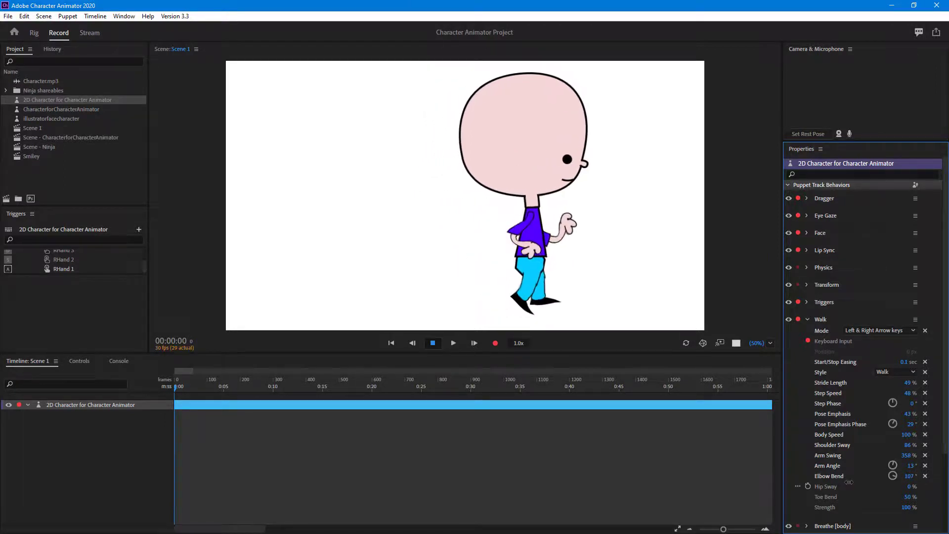
key(Left)
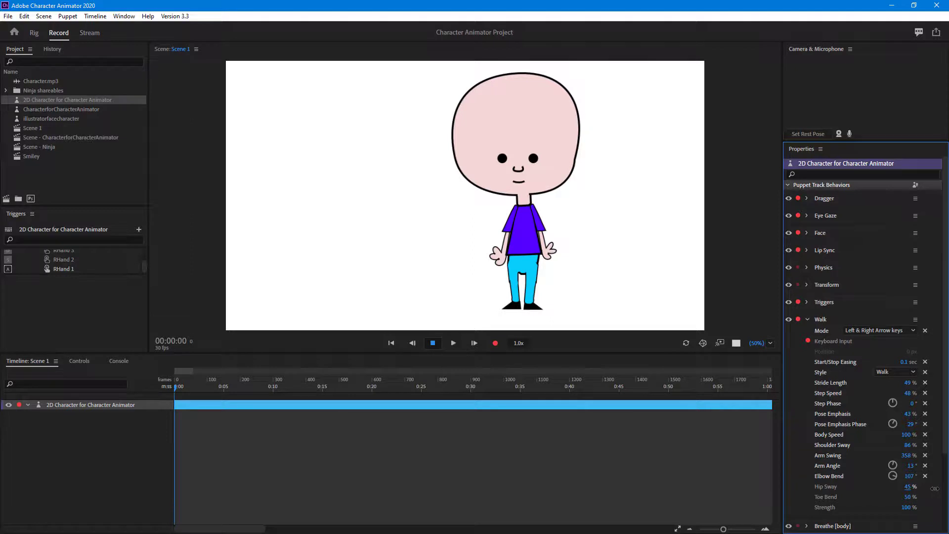
Step: Scrub Hip Sway to -54%, walking the puppet left and right to test it
key(Right)
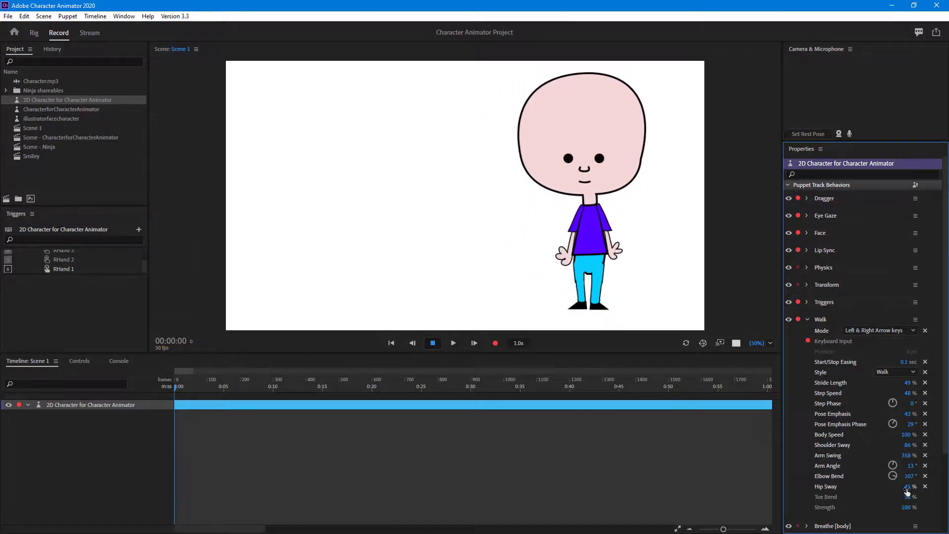
key(Left)
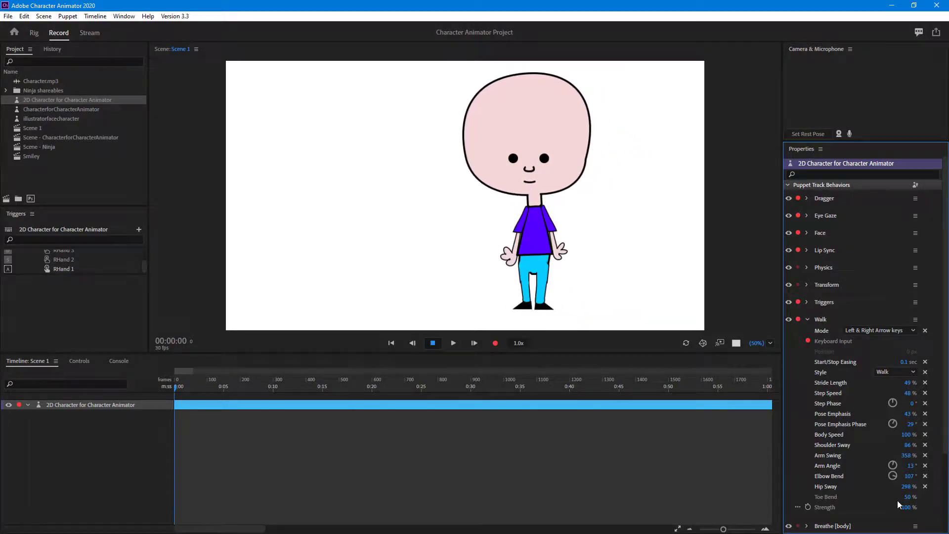
key(Right)
key(Left)
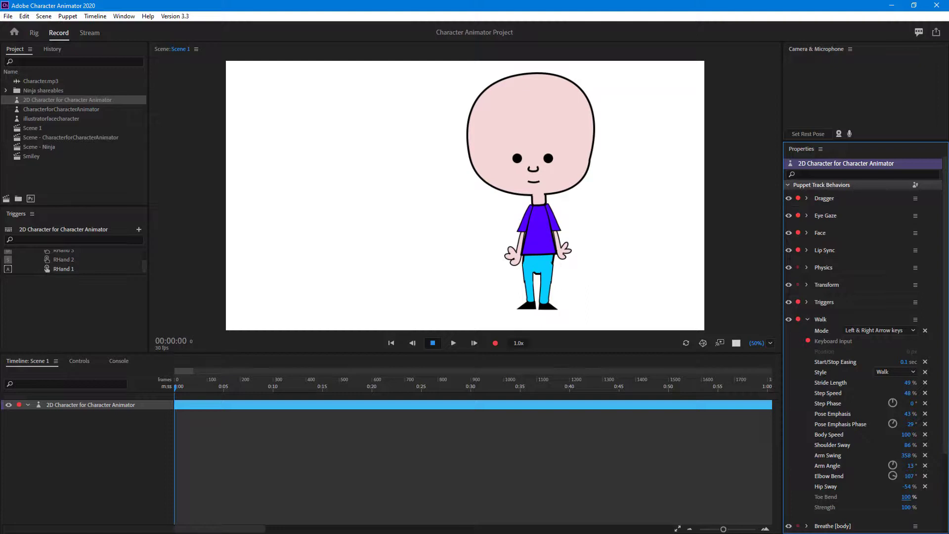
key(Right)
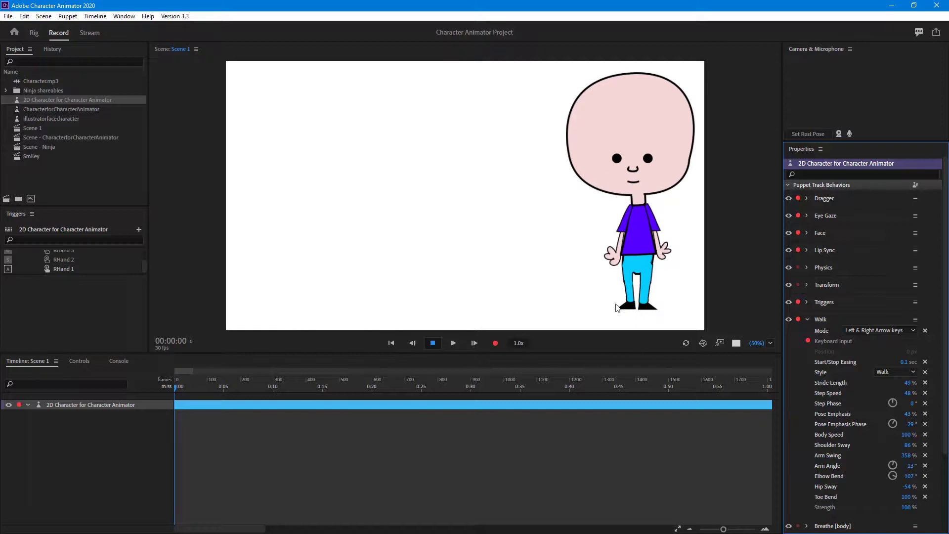
Step: Try Toe Bend at 0%, then restore it to 100% and retest the walk
key(Left)
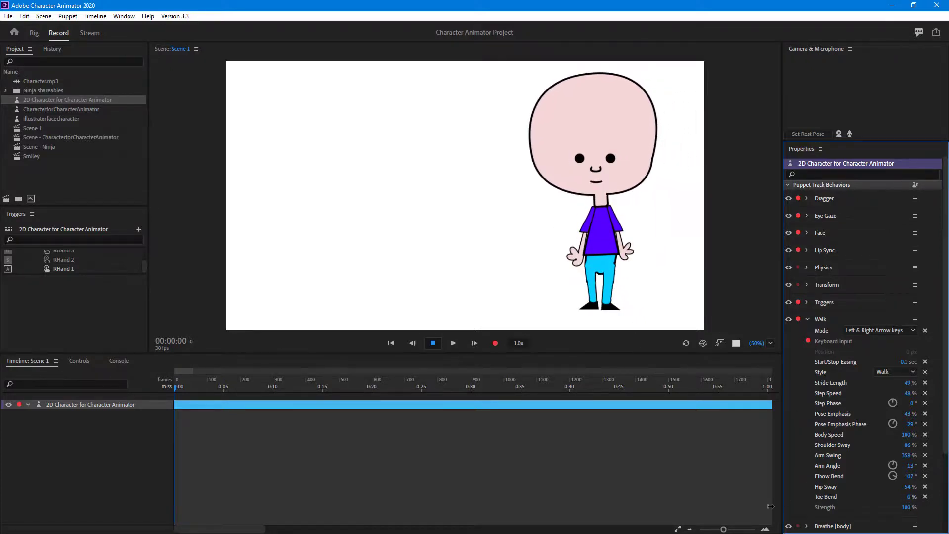
key(Left)
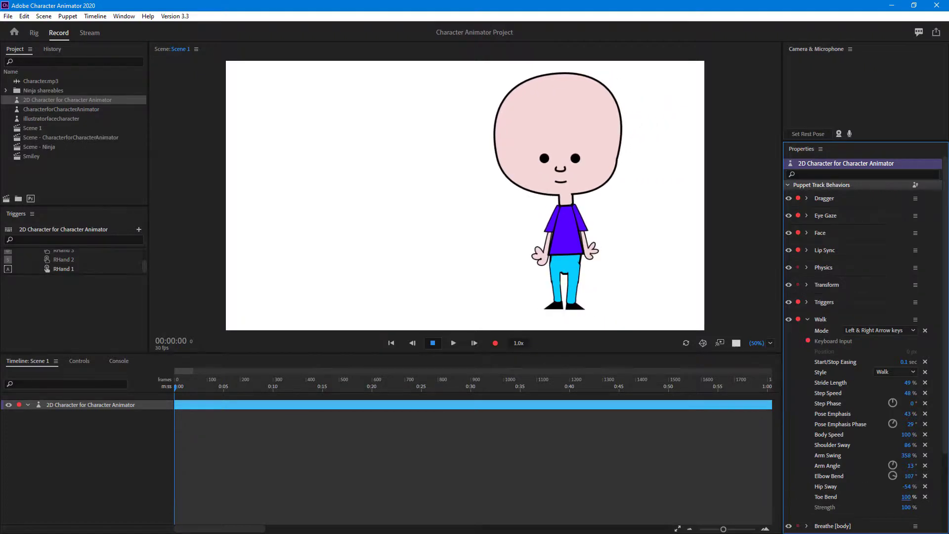
key(Left)
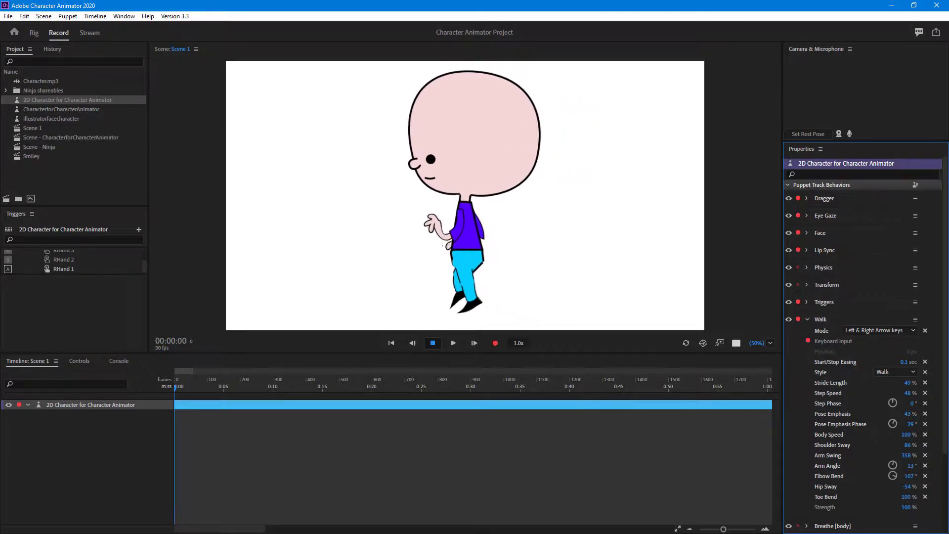
key(Right)
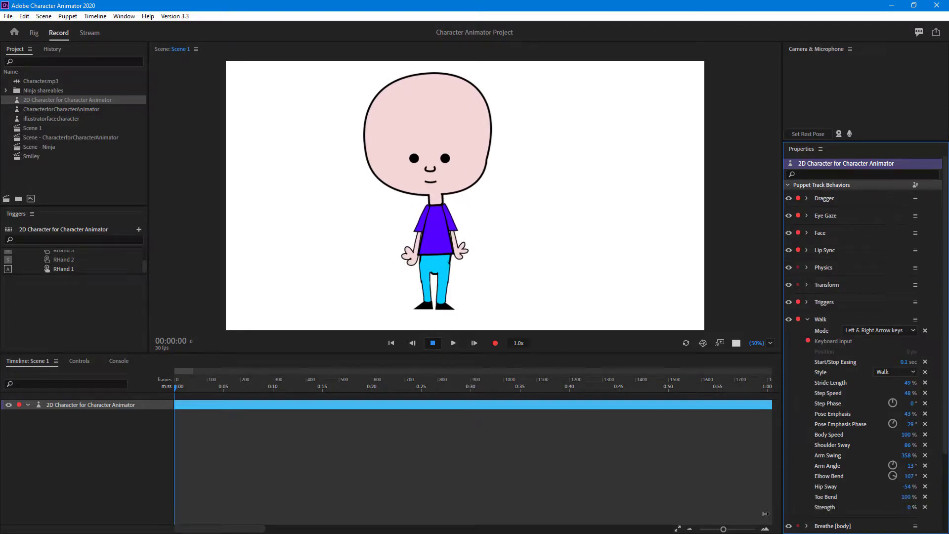
key(Right)
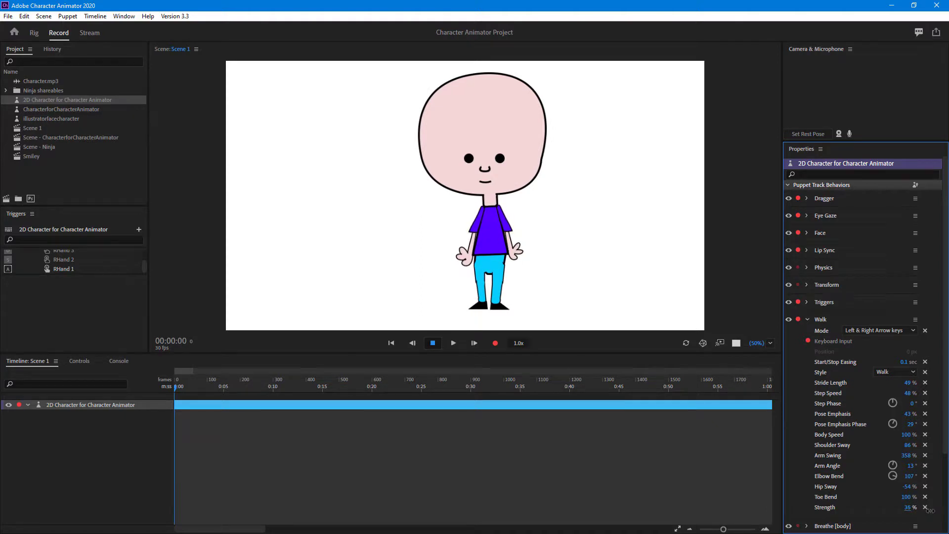
key(Right)
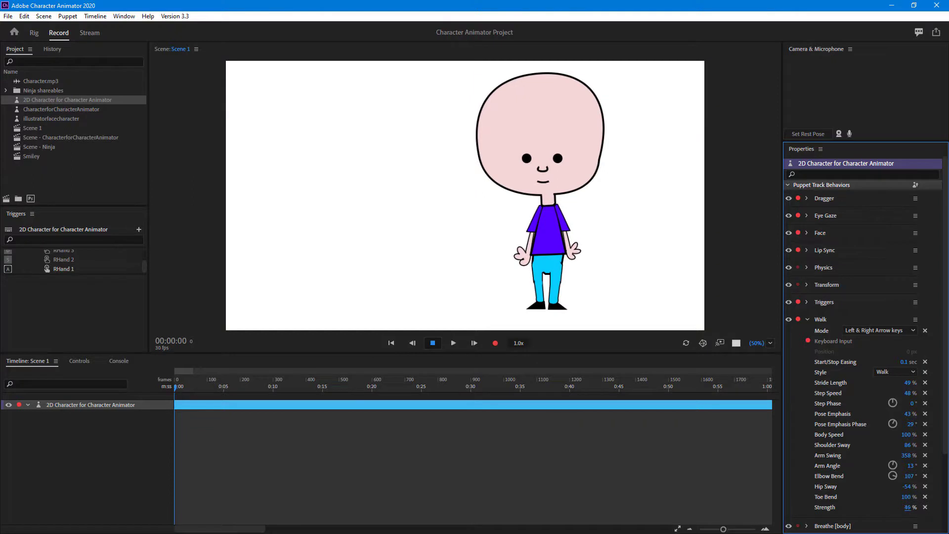
key(Left)
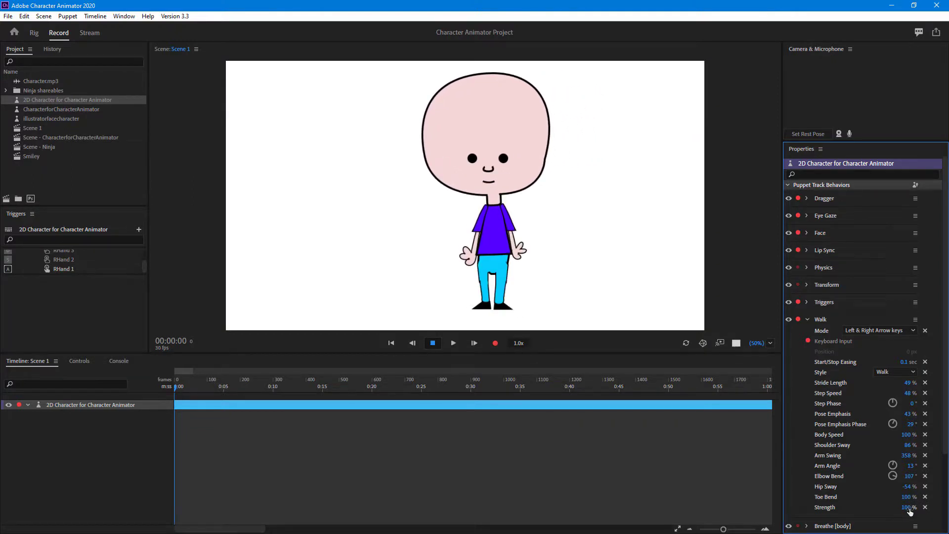
key(Right)
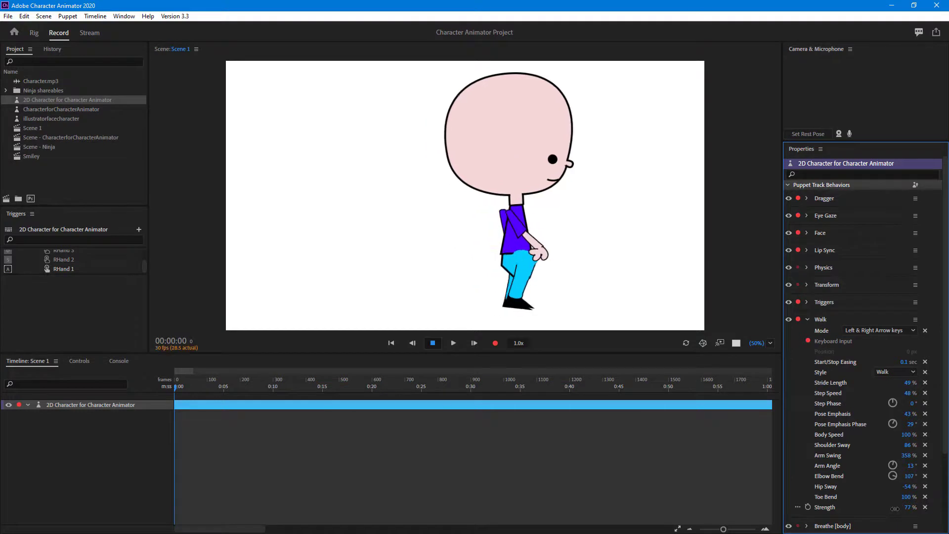
key(Left)
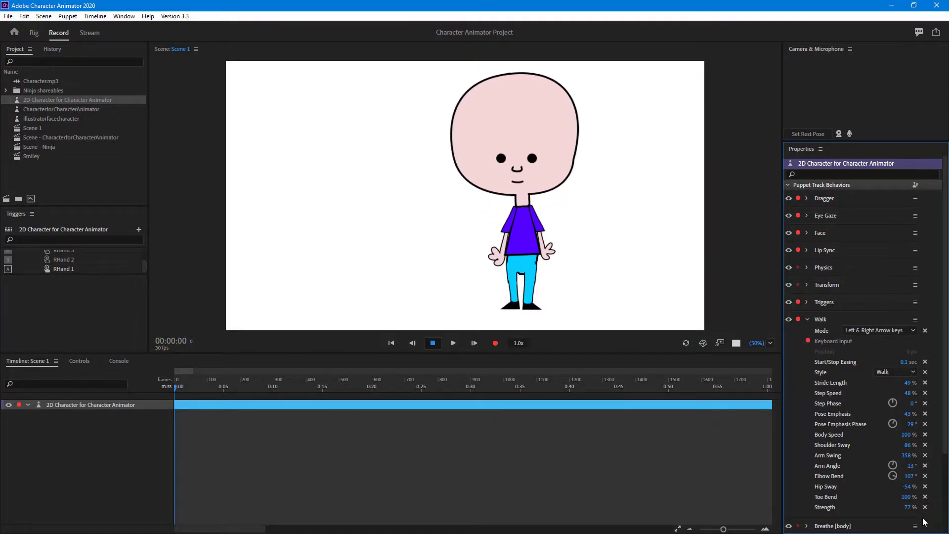
key(Left)
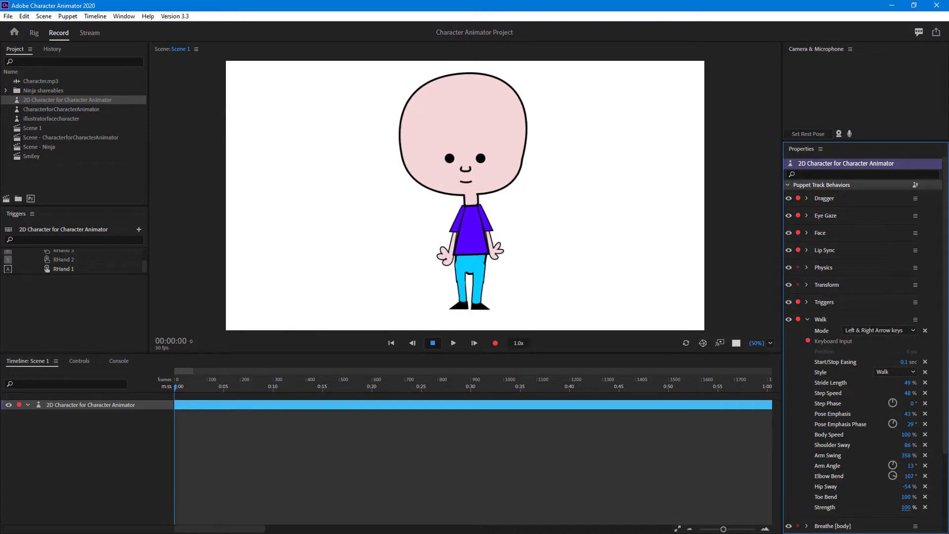
key(Right)
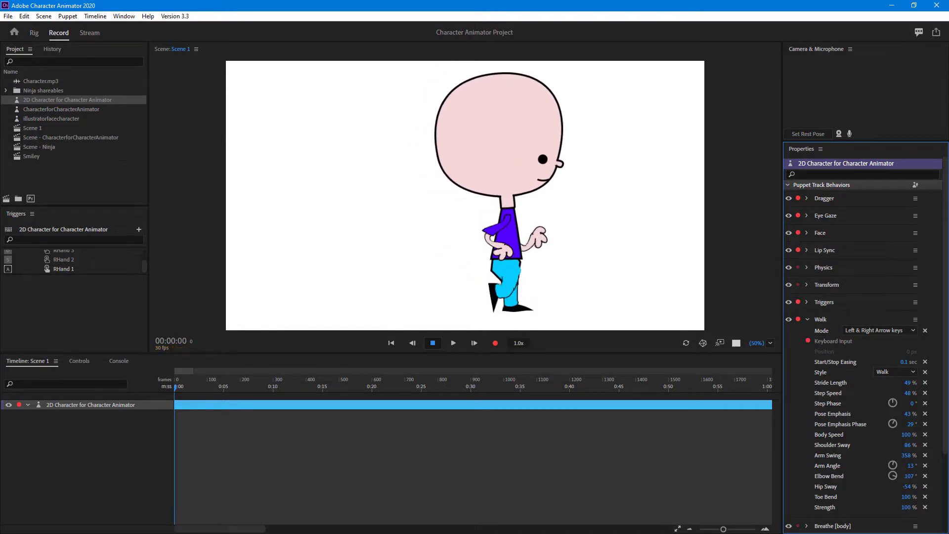
key(Left)
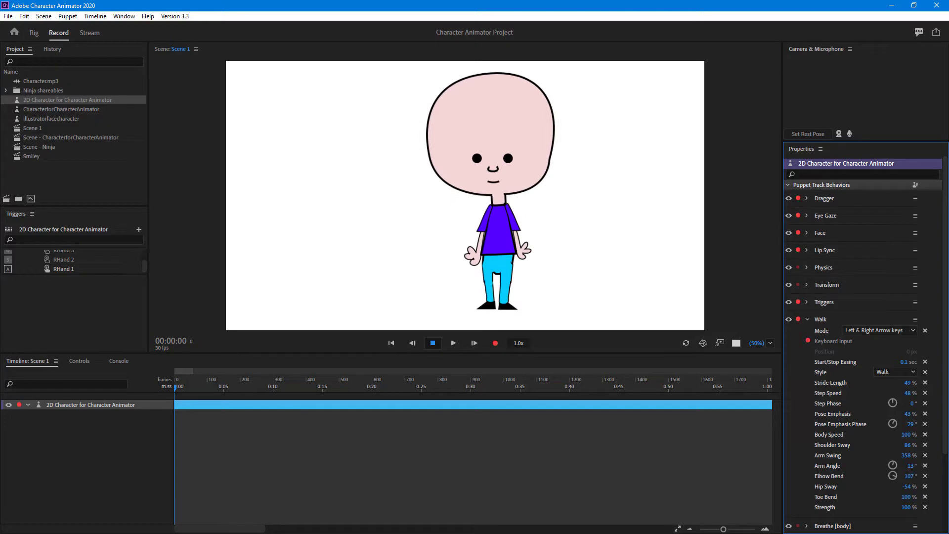